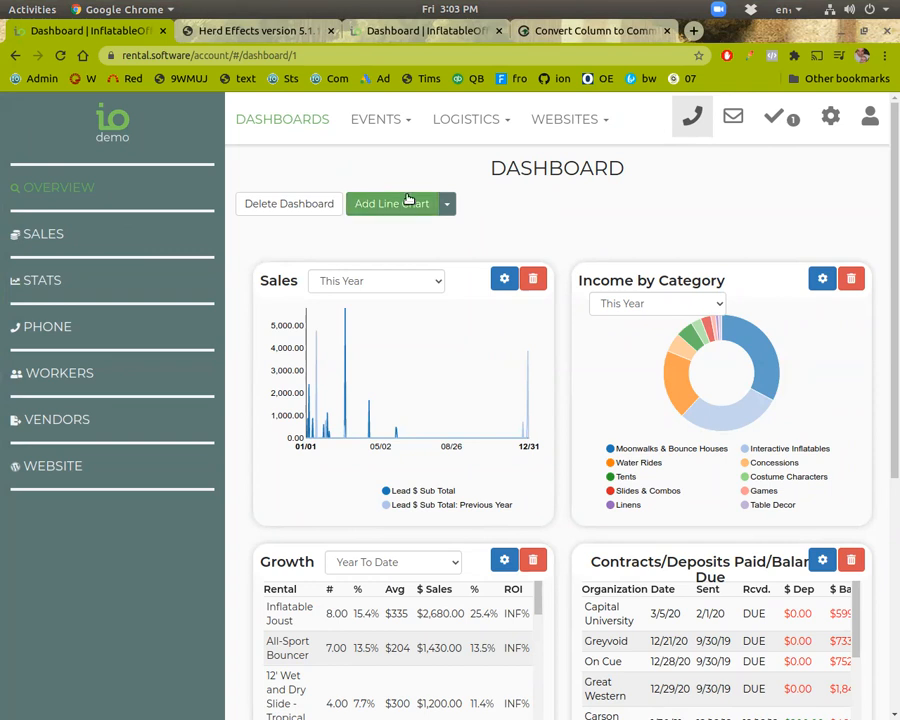
click(528, 122)
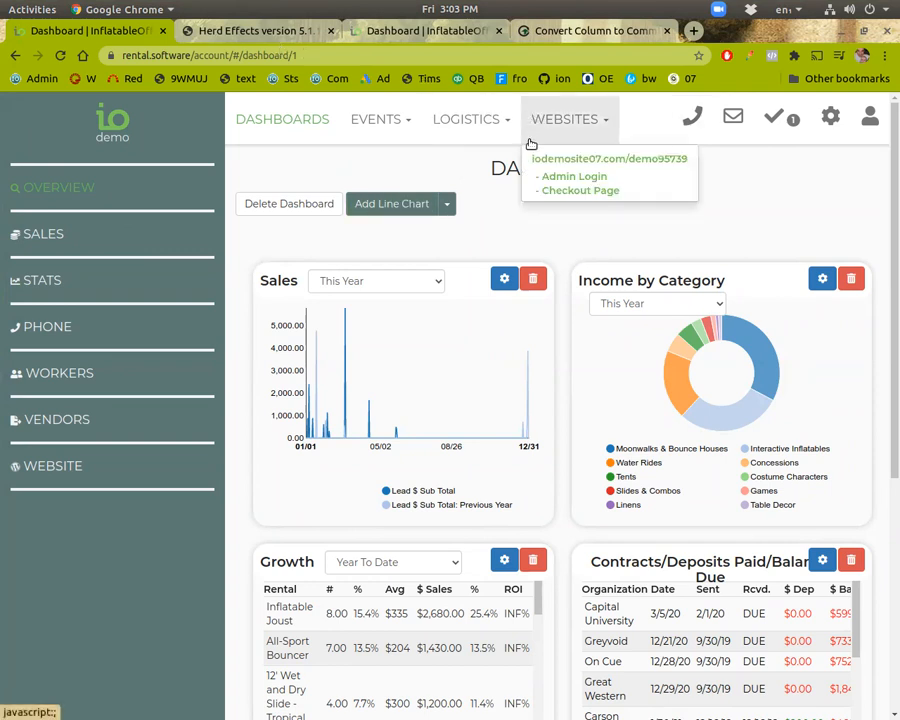
click(560, 160)
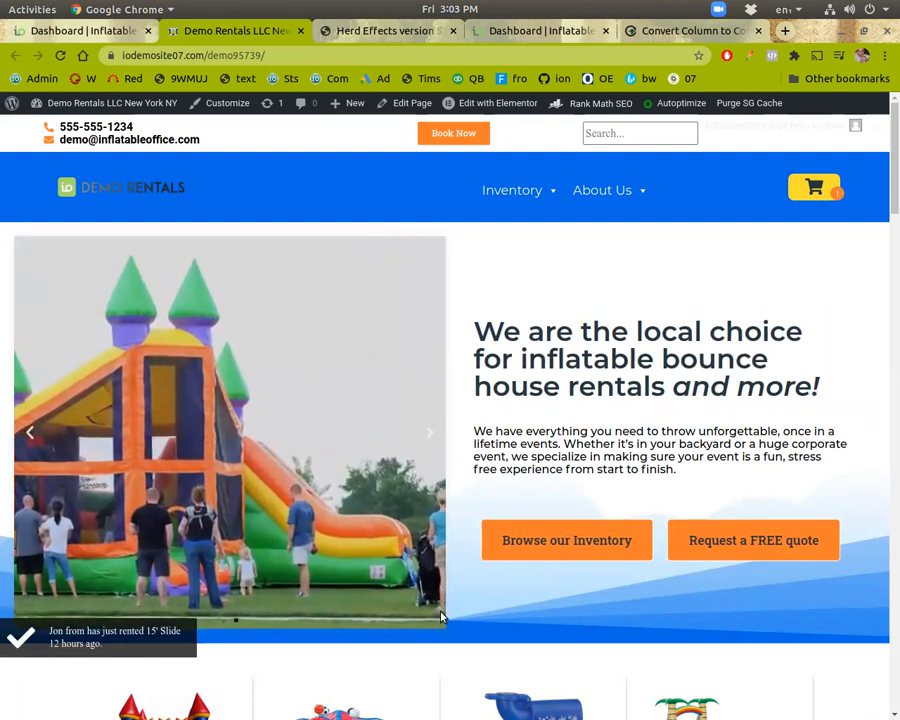
click(300, 31)
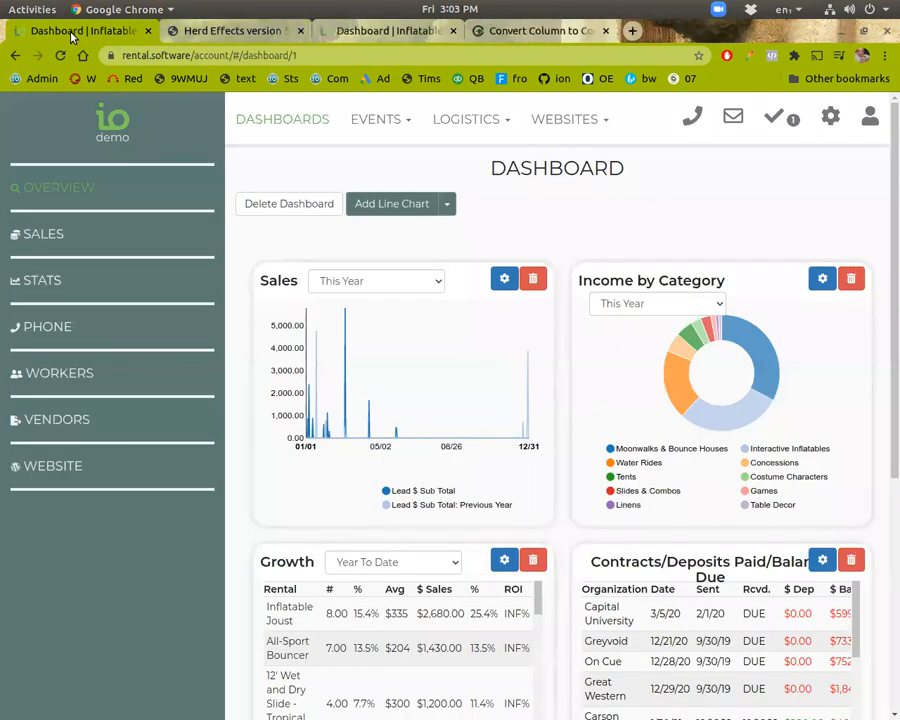
Step: Open the demo website's WordPress admin dashboard from the Websites menu
click(548, 124)
click(557, 180)
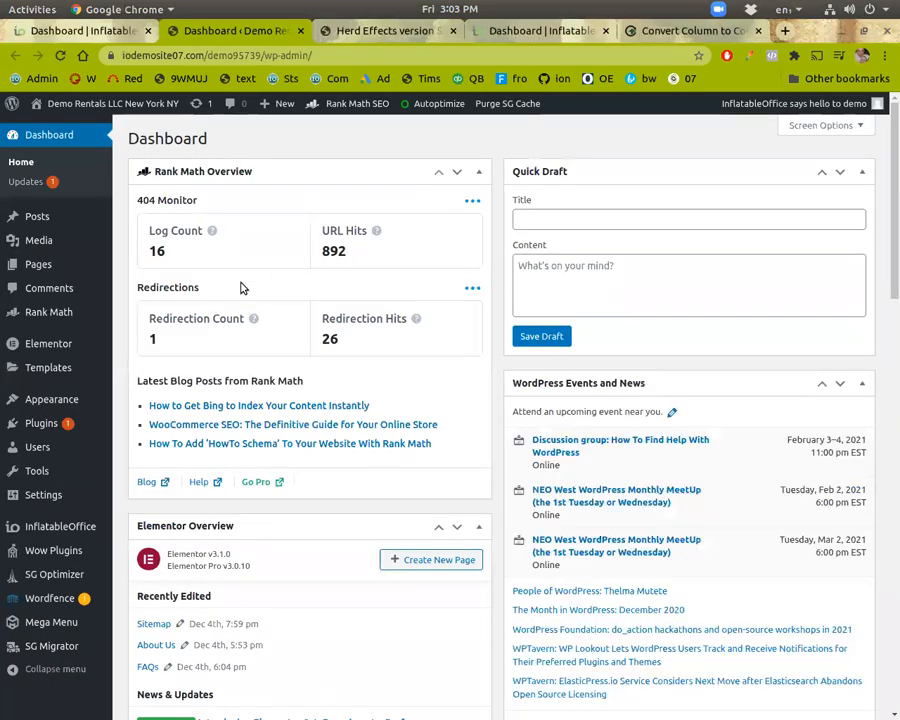
Step: Search the plugin directory for herd effect
mouse_move(60, 422)
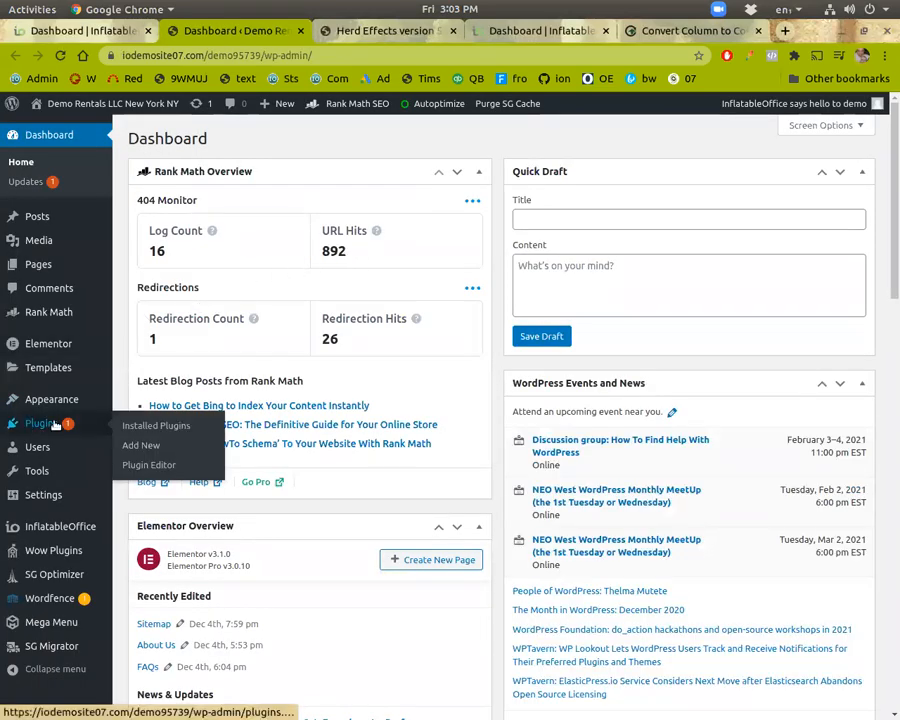
click(124, 445)
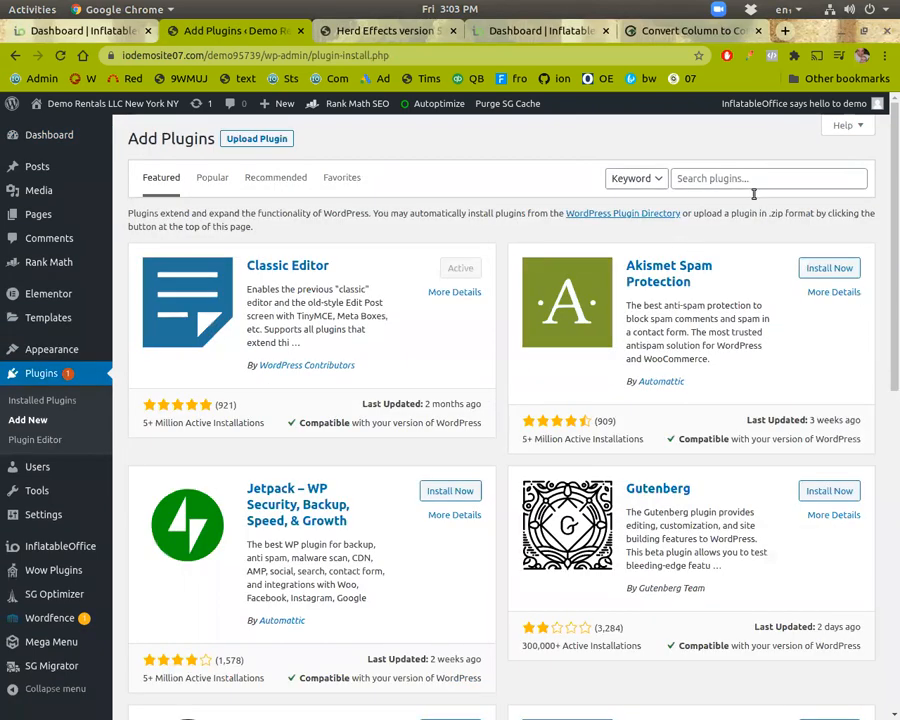
click(742, 177)
text(herd eff)
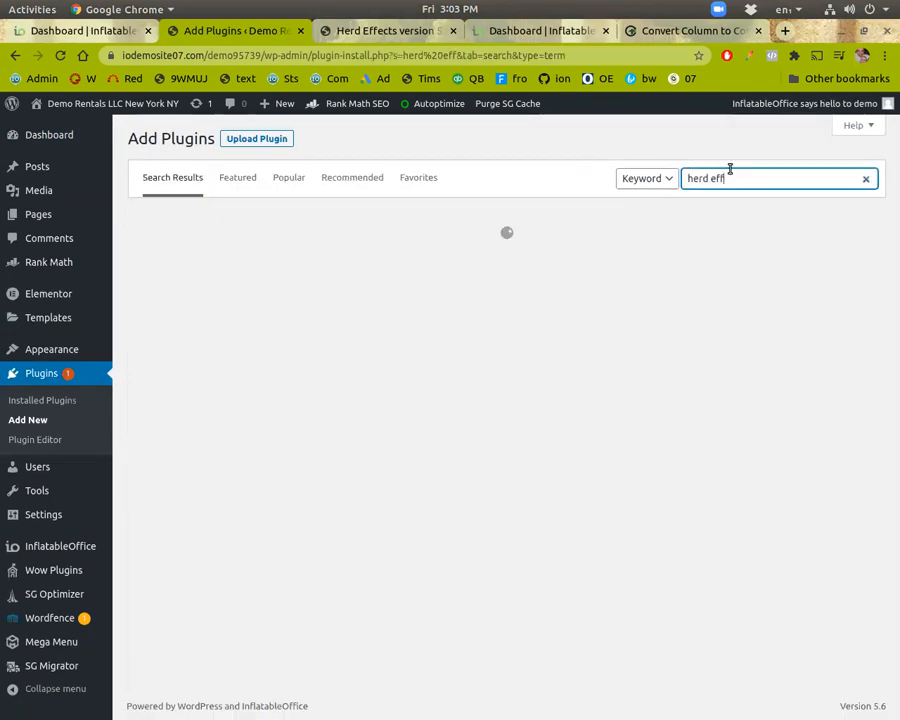
text(ect)
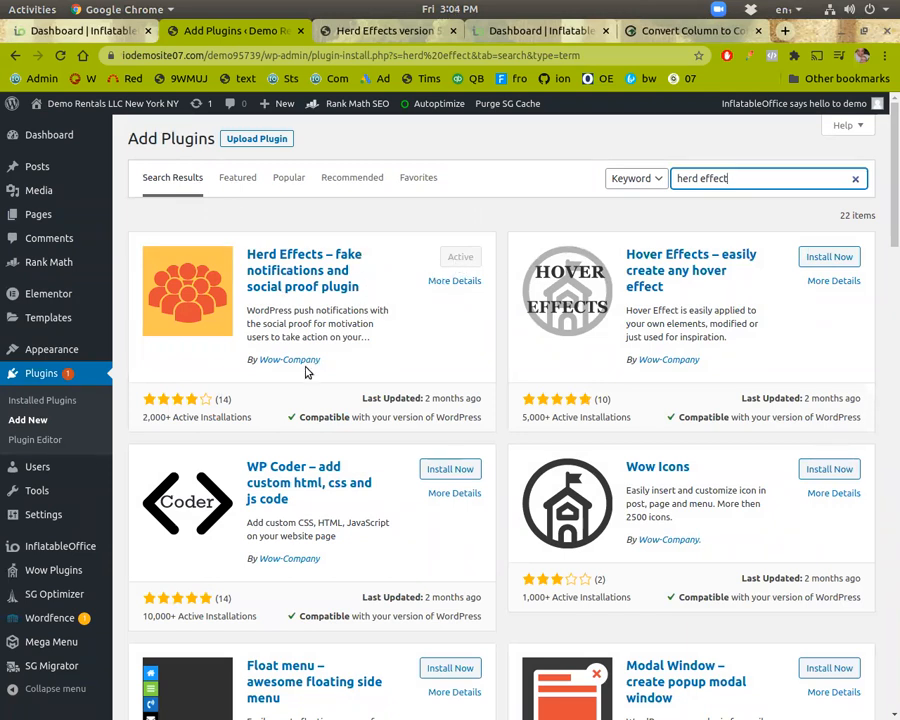
Step: Open the Herd Effects plugin list and delete the existing test notification
mouse_move(62, 574)
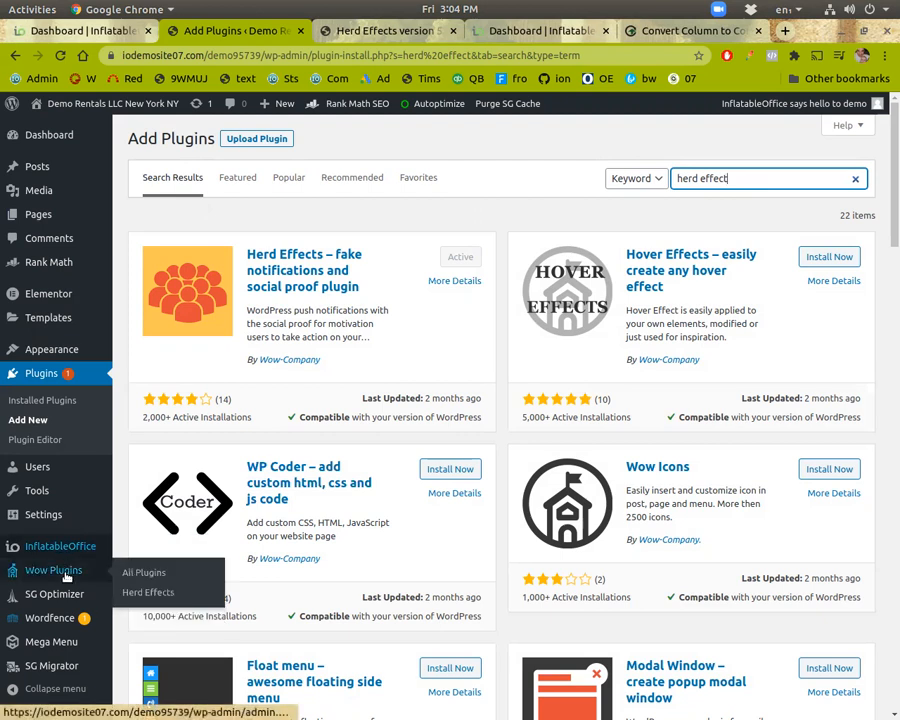
click(140, 591)
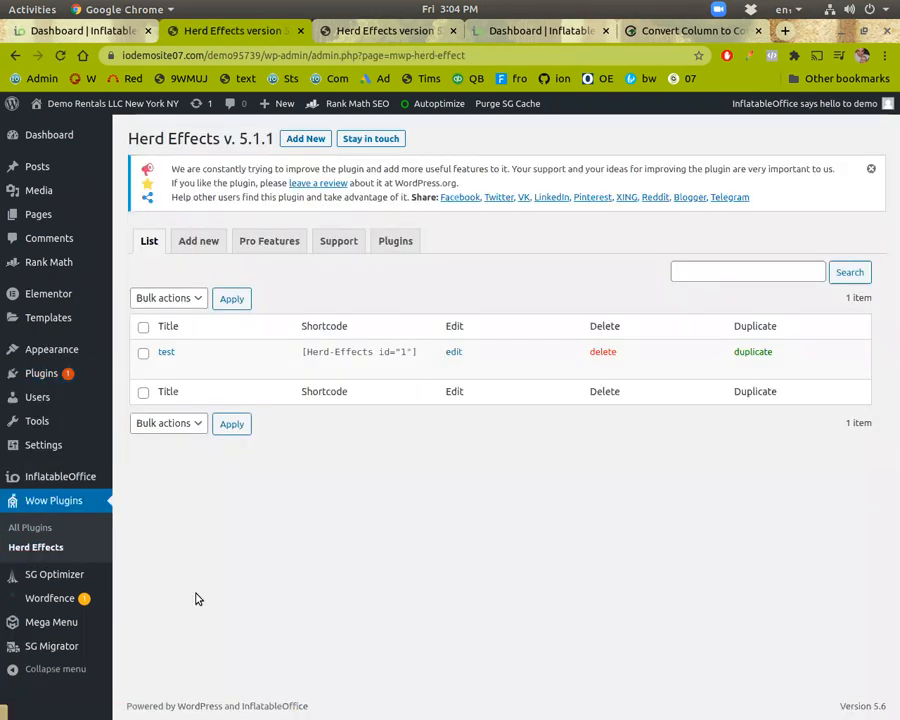
mouse_move(201, 369)
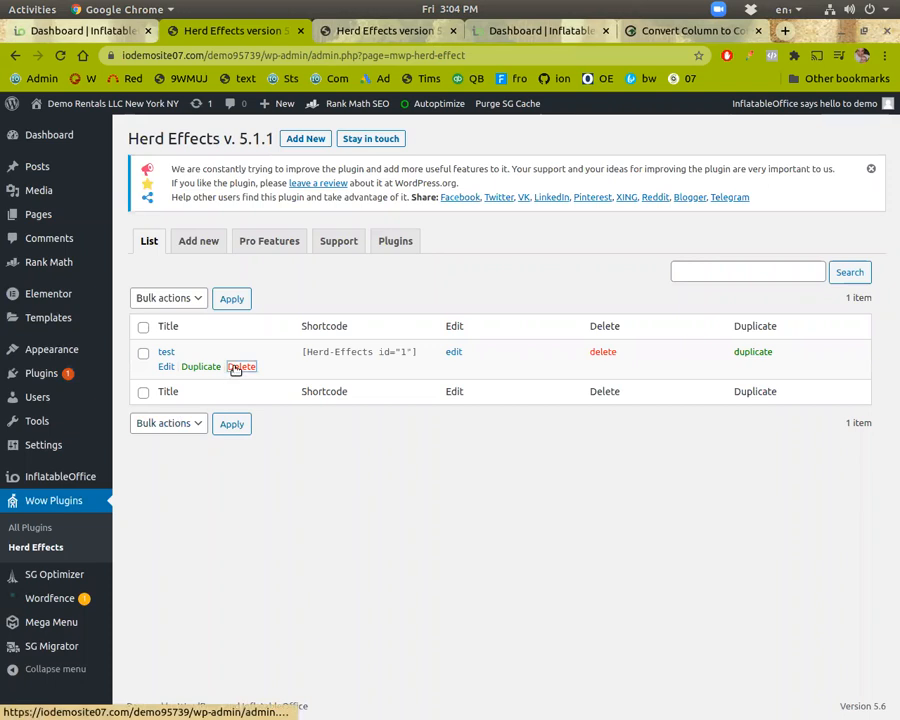
click(240, 367)
Step: Add a new Herd Effects notification named test and save it
click(188, 291)
click(204, 271)
text(test)
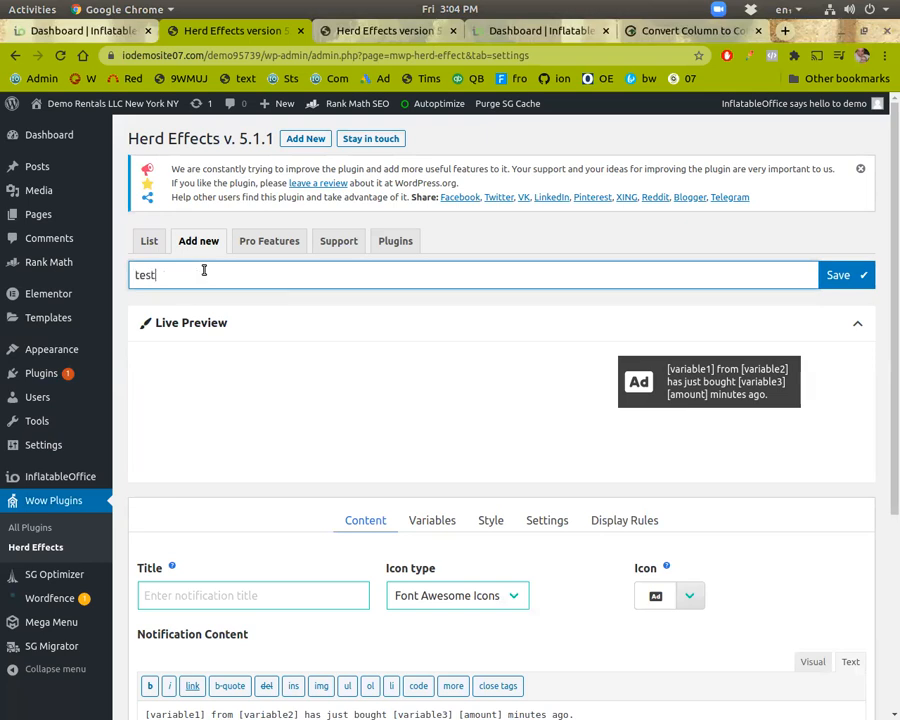
click(830, 277)
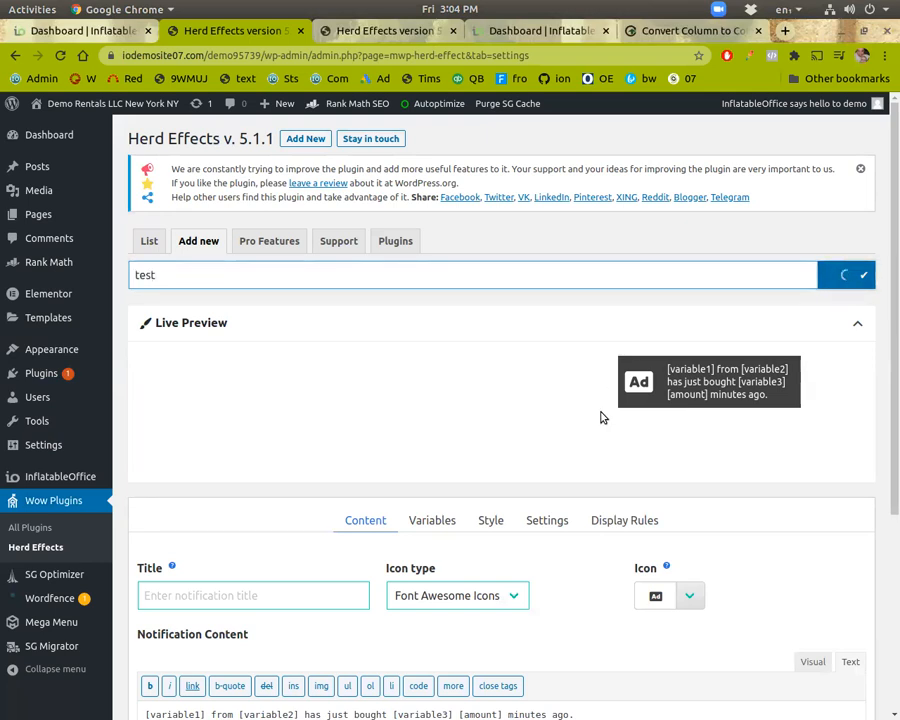
Step: Set the notification icon to the check icon
click(692, 634)
text(check)
click(712, 705)
Step: Edit the notification content, replacing 'bought' with 'rented' and 'minutes' with 'hours'
scroll(778, 520, down, 3)
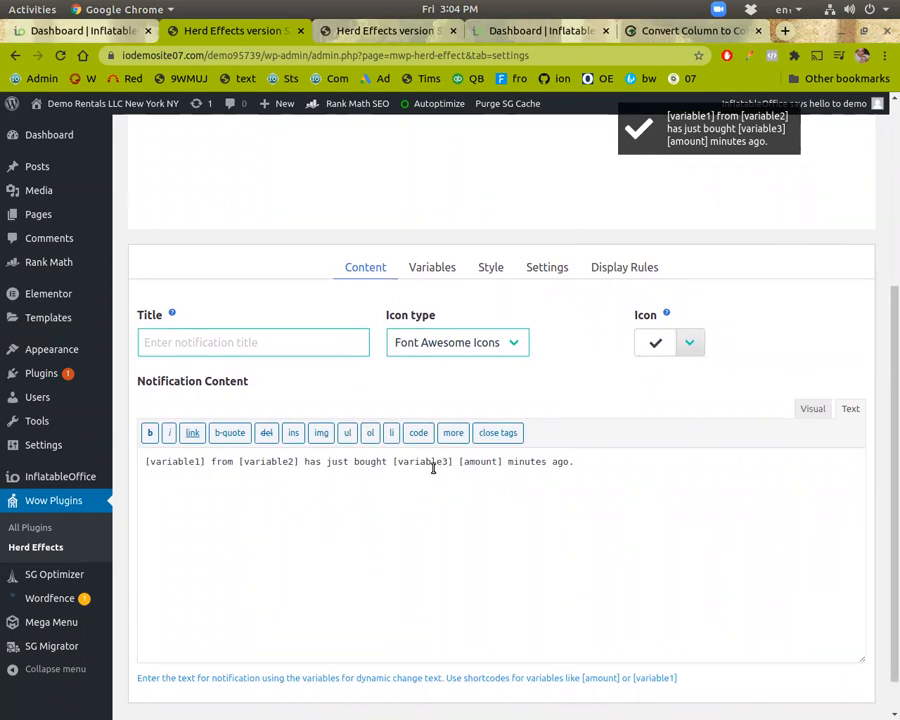
double_click(376, 463)
text(ren)
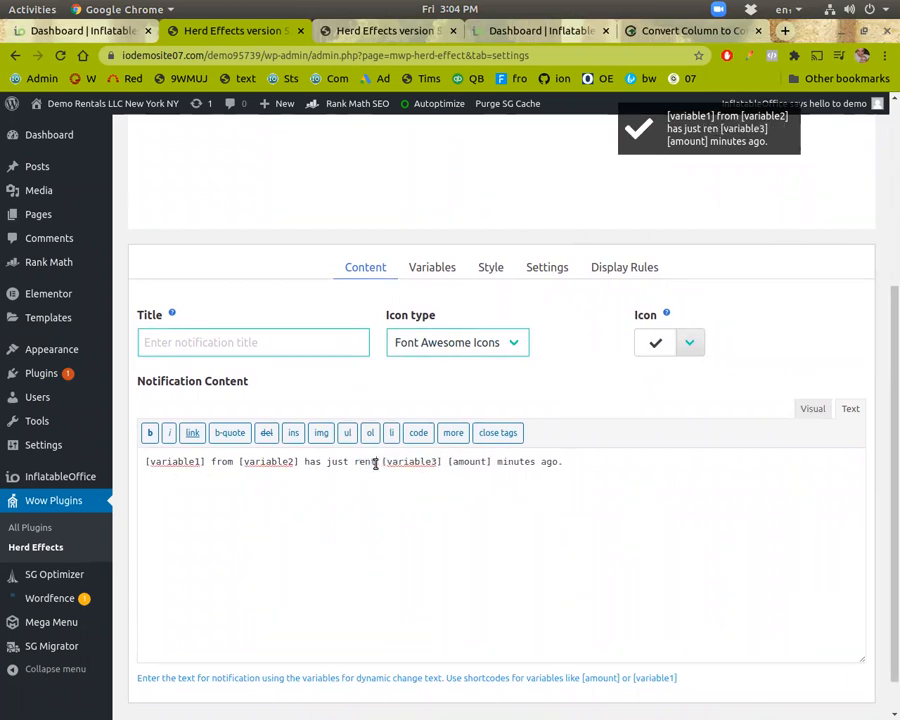
text(ted)
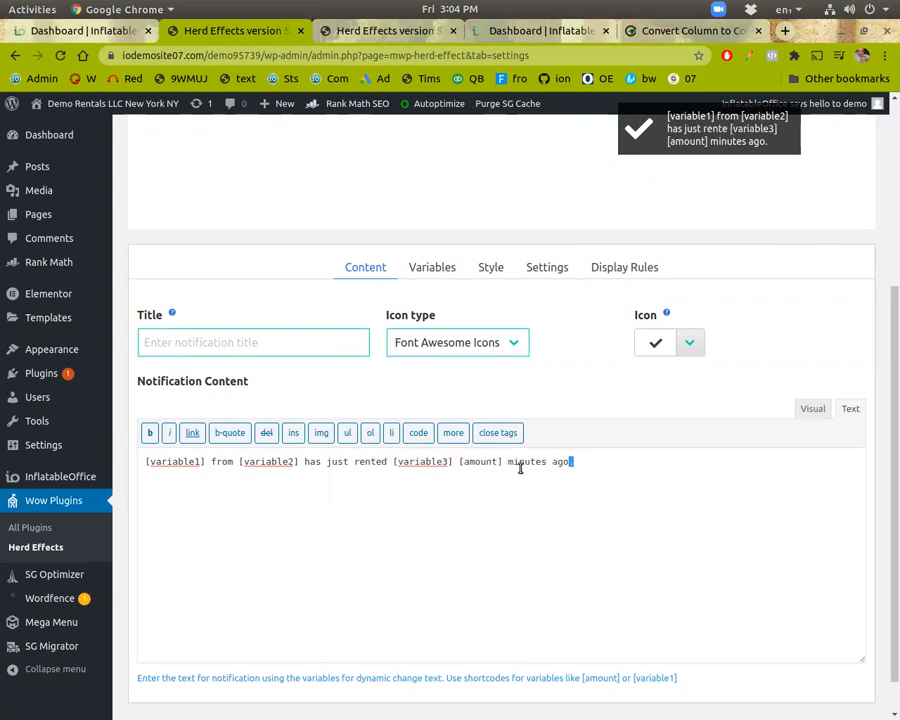
double_click(520, 462)
text(hours)
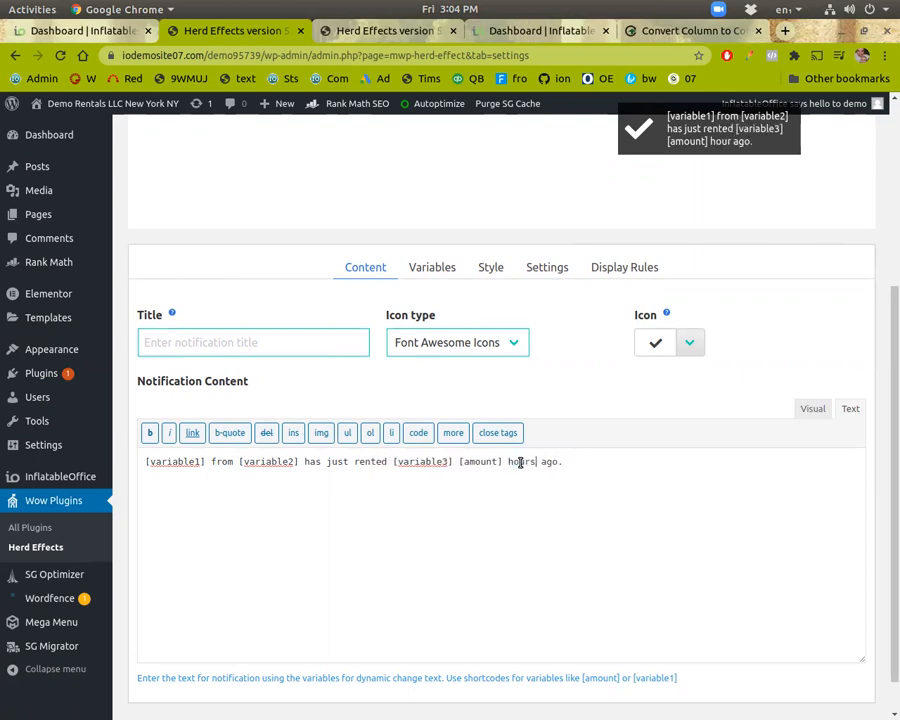
Step: Set the amount variable's minimum to 1 and maximum to 12
click(424, 268)
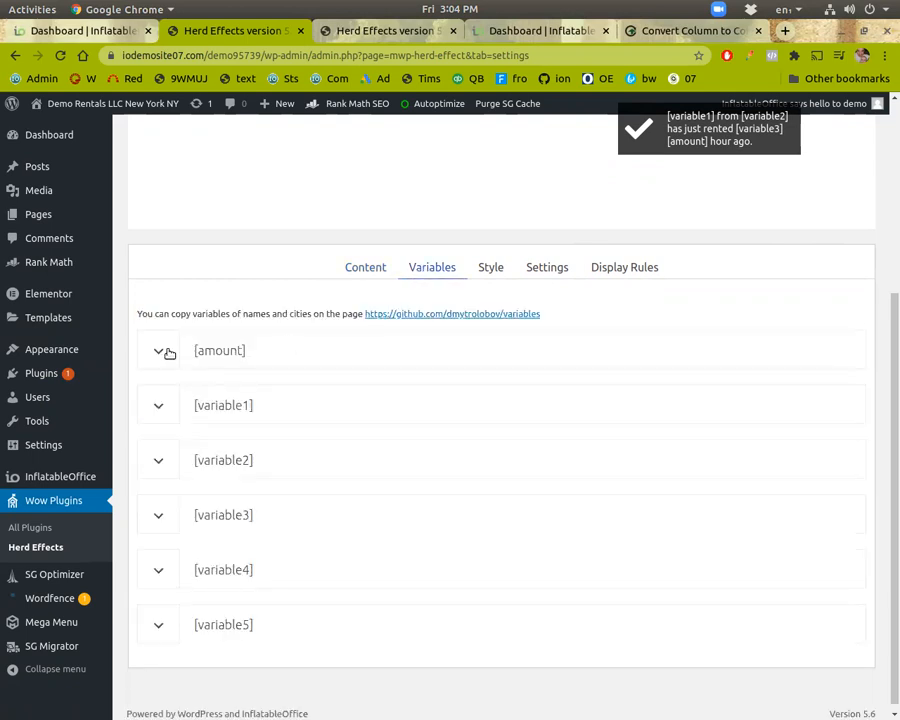
click(169, 352)
click(211, 421)
double_click(172, 421)
text(1)
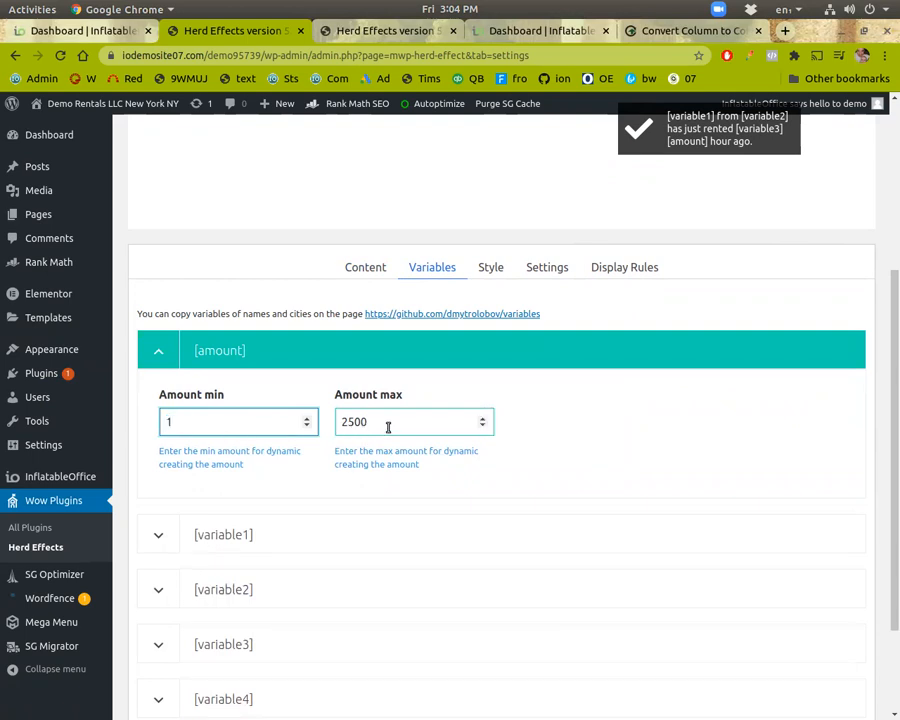
double_click(388, 424)
text(12)
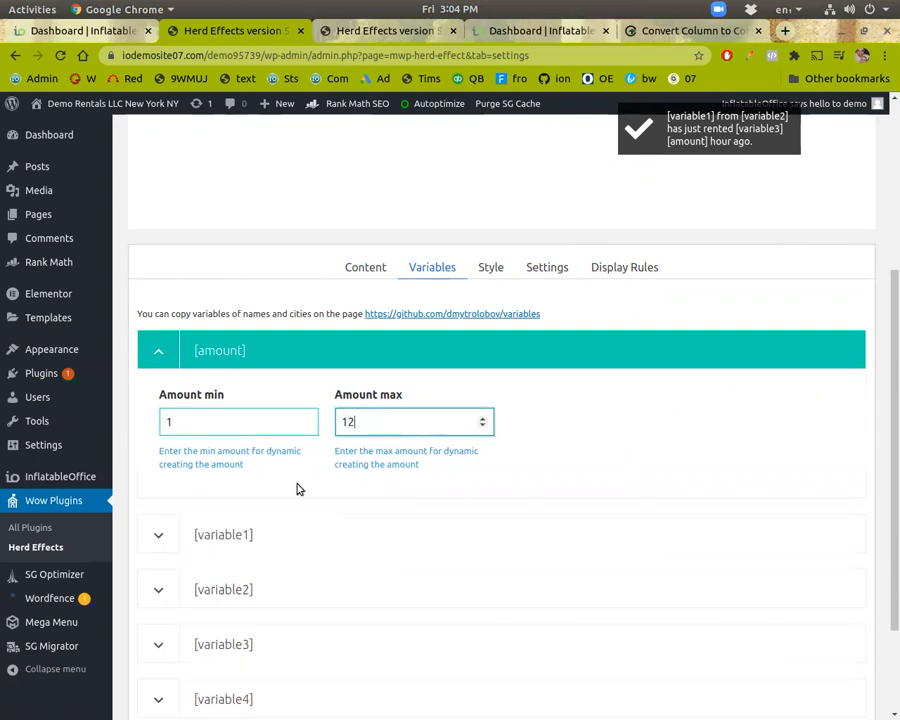
Step: Enter John, Tim, Bob as the comma-separated values for variable1
click(171, 534)
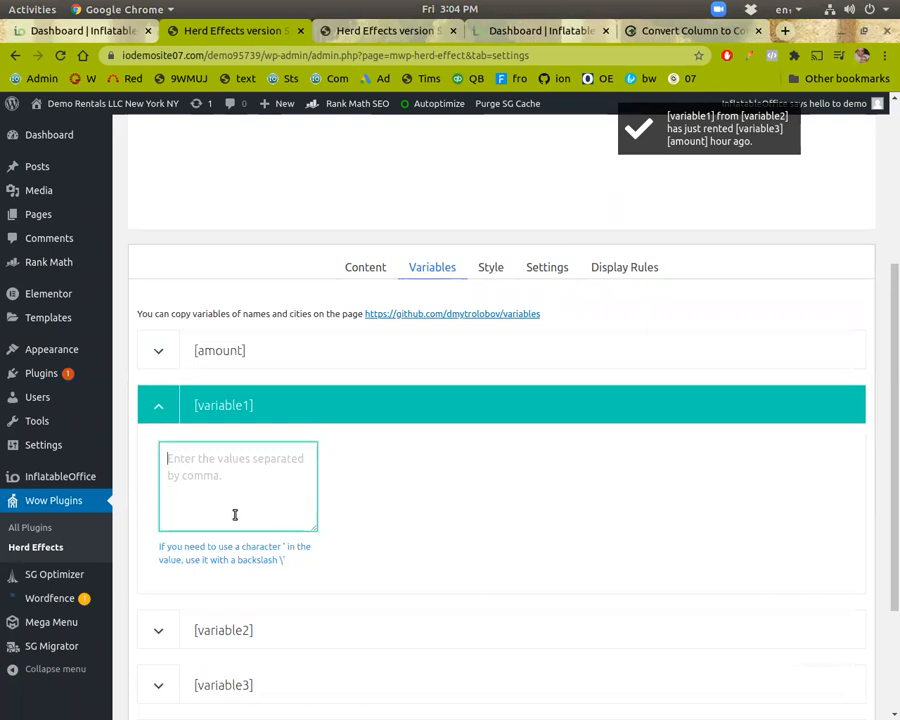
text(John)
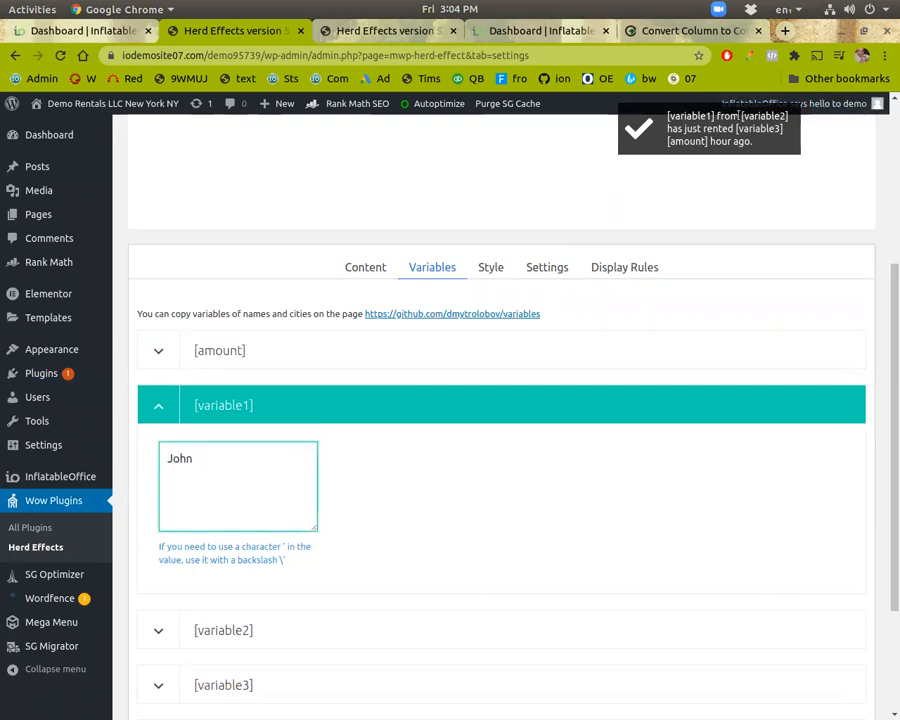
text(, Tim, Bob, Kyle)
Step: Enter Copley, Akron, Cleveland as the values for variable2 and expand variable3
click(141, 626)
click(204, 524)
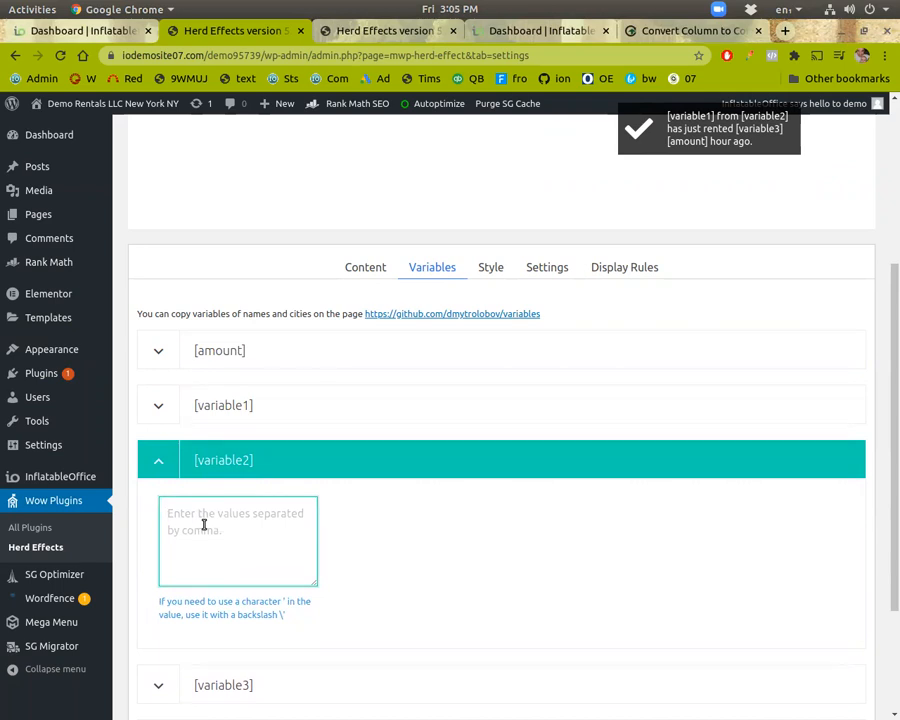
text(Copley, Akron, Cleveland)
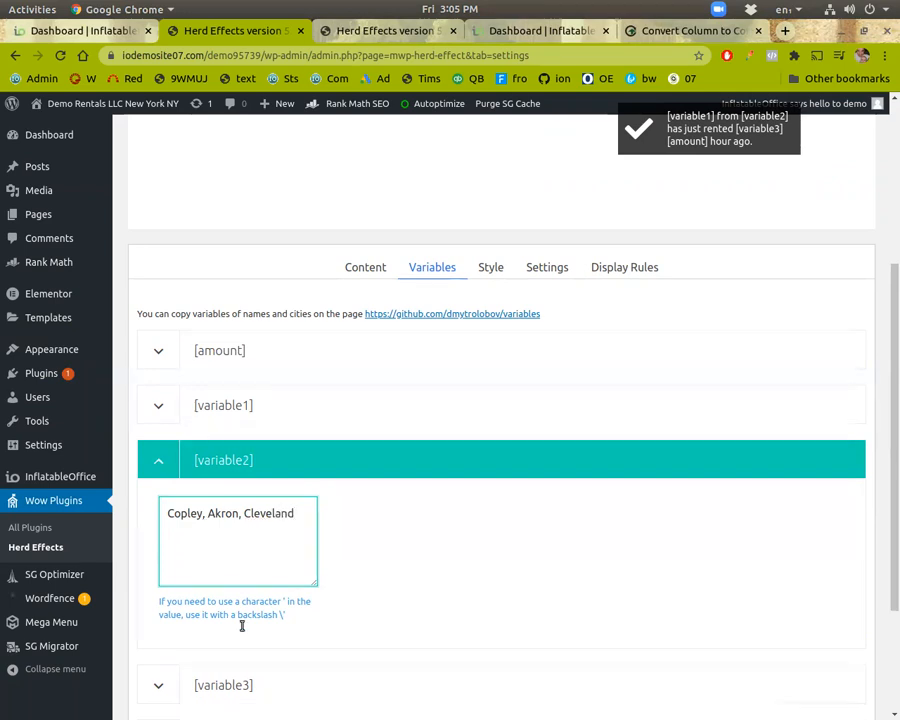
scroll(257, 599, down, 1)
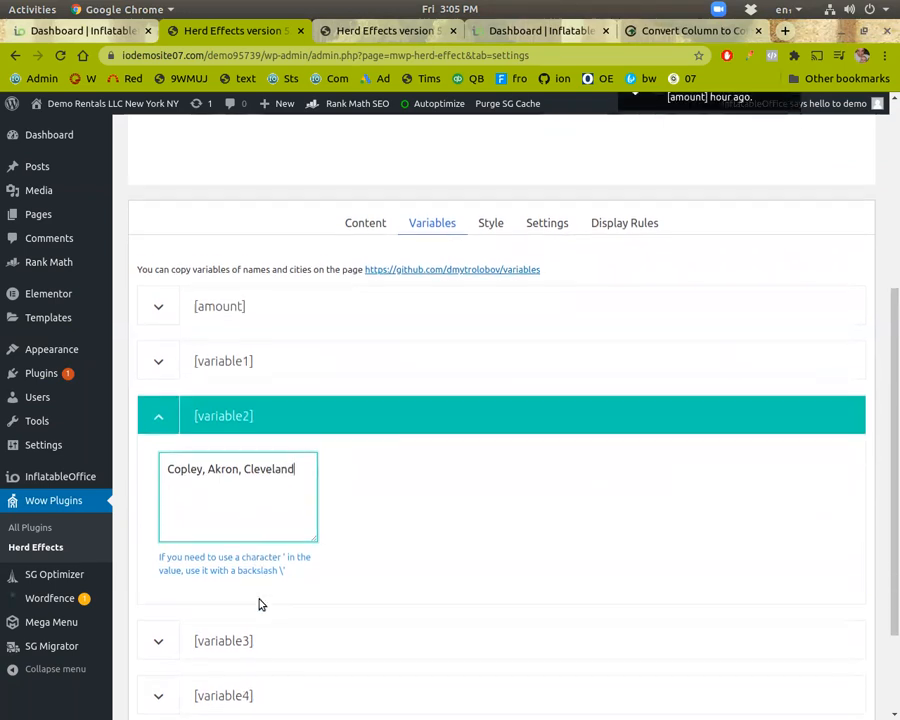
scroll(321, 516, up, 1)
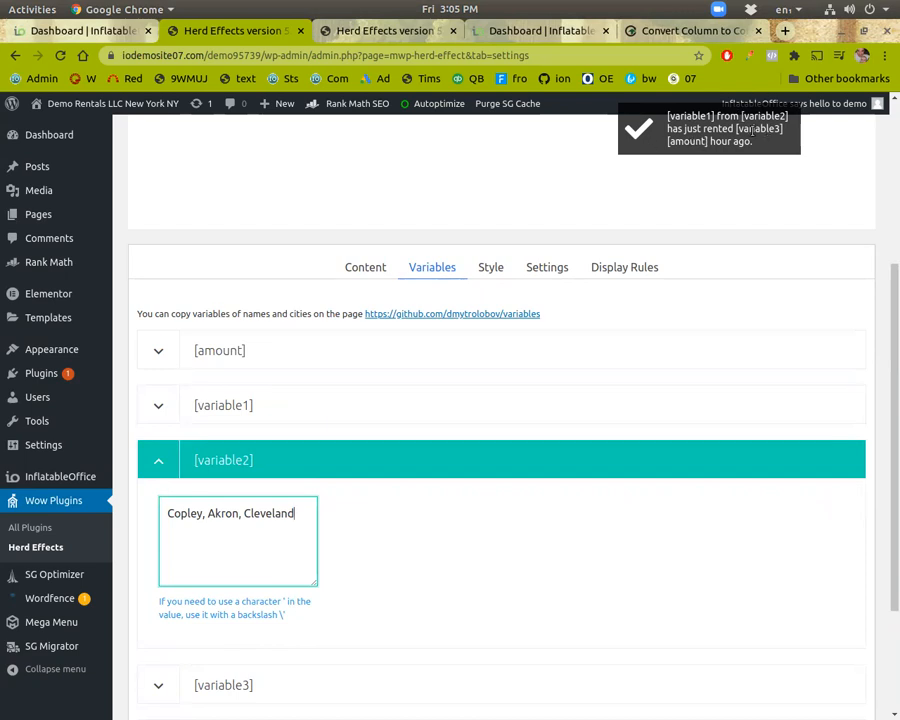
scroll(263, 643, down, 3)
click(216, 552)
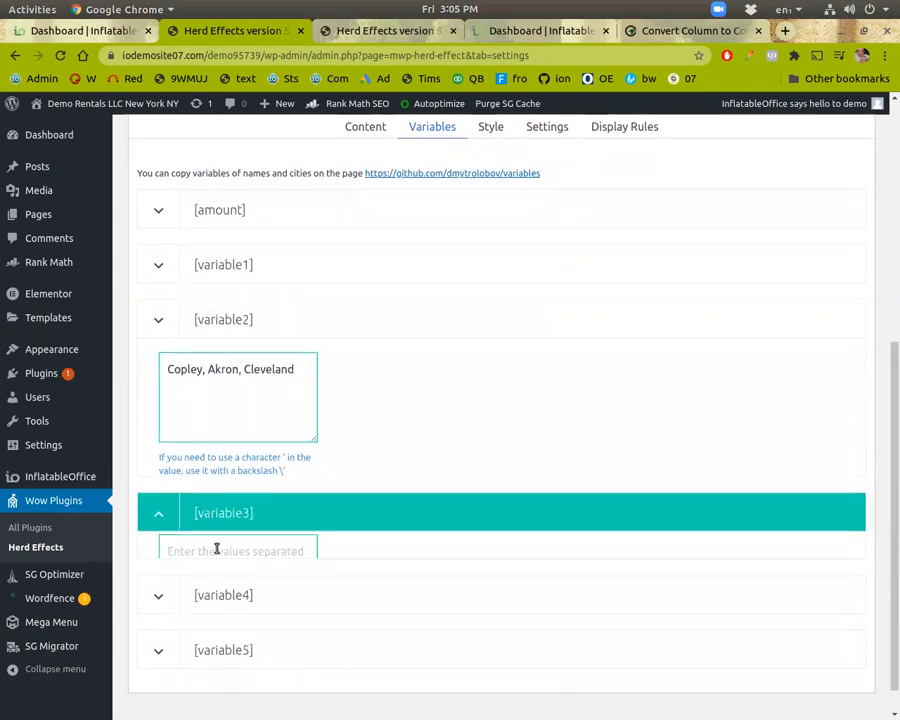
Step: Open the inventory list in the rental software's settings
click(492, 31)
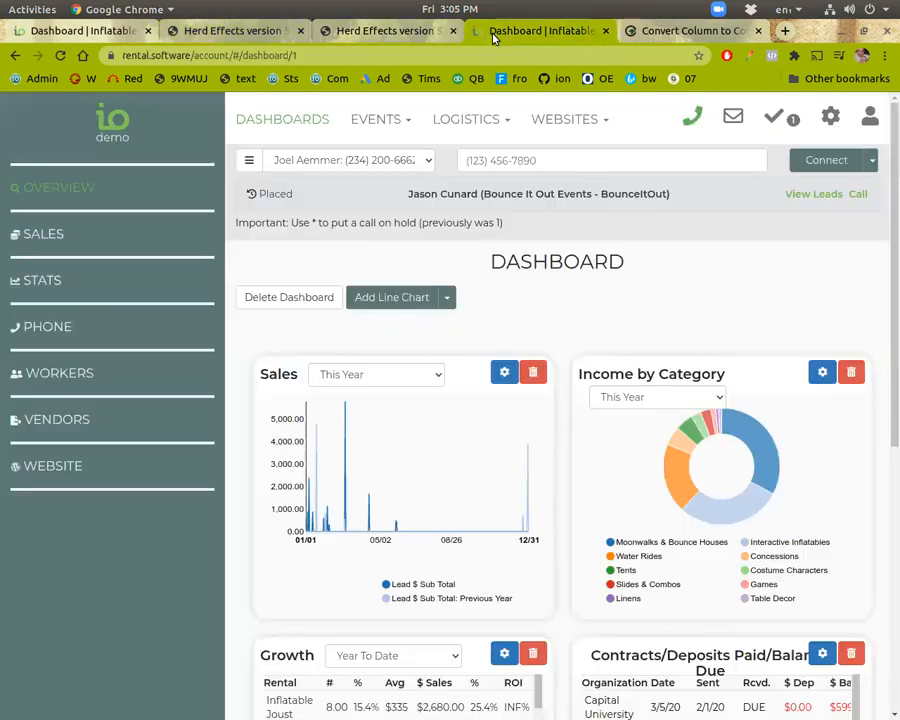
click(830, 117)
click(585, 317)
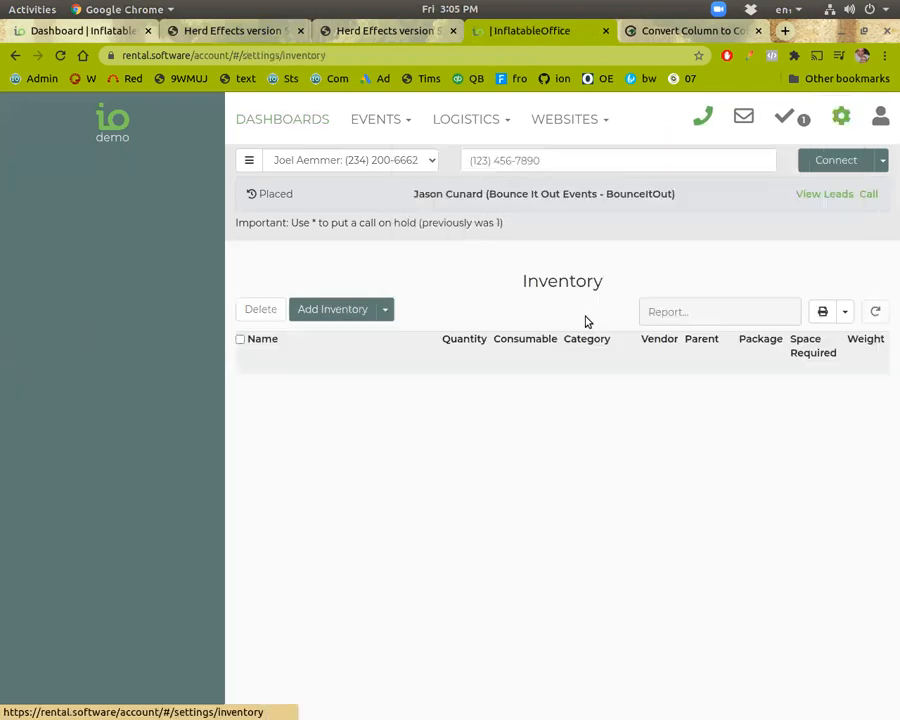
click(704, 118)
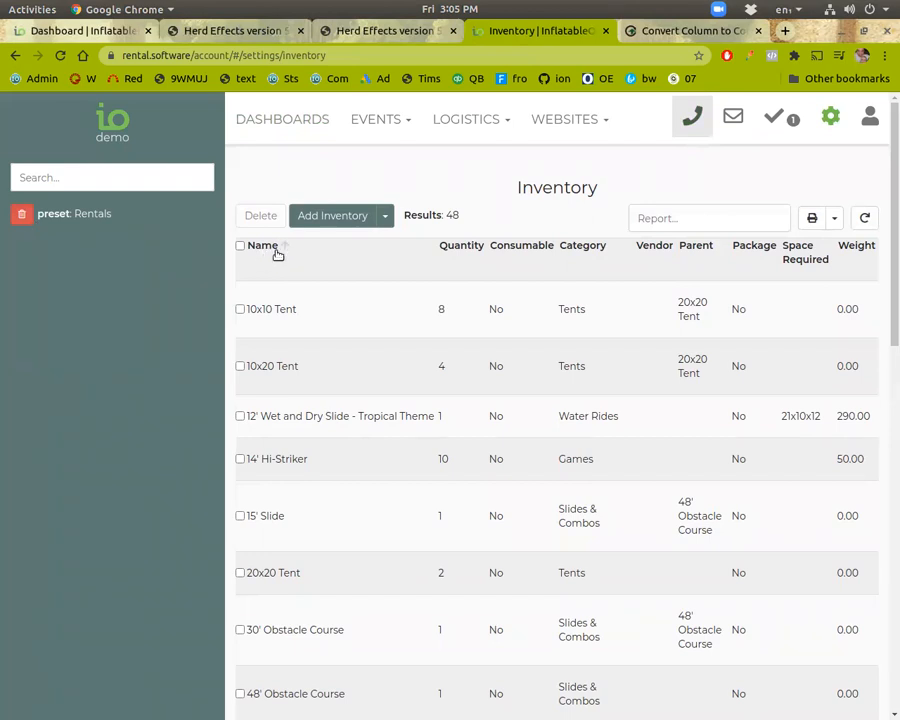
Step: Export the inventory as CSV and copy the item names column from the spreadsheet
click(834, 220)
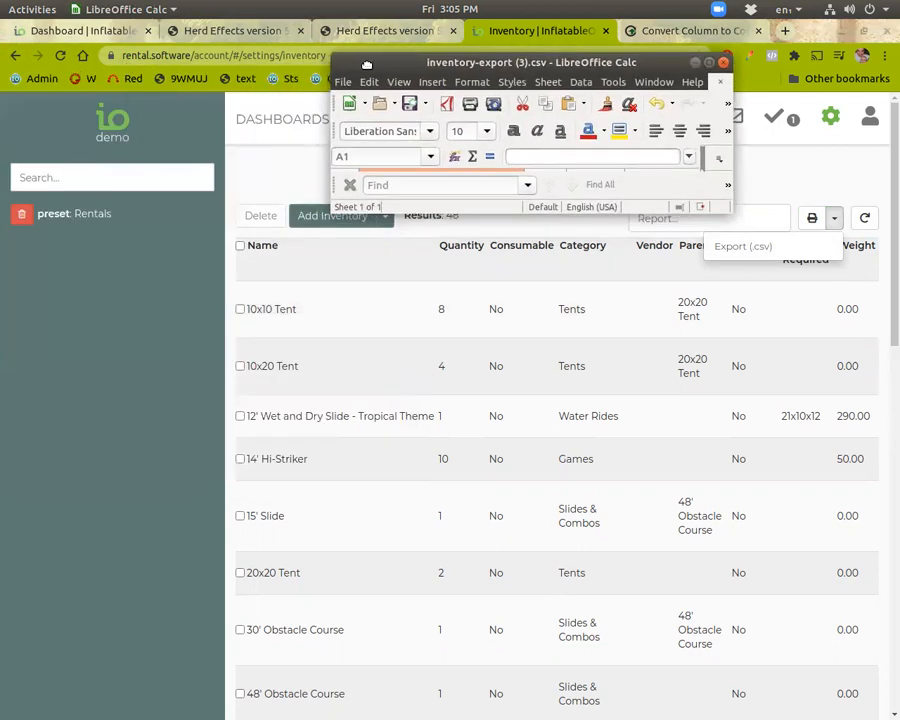
double_click(366, 64)
click(104, 143)
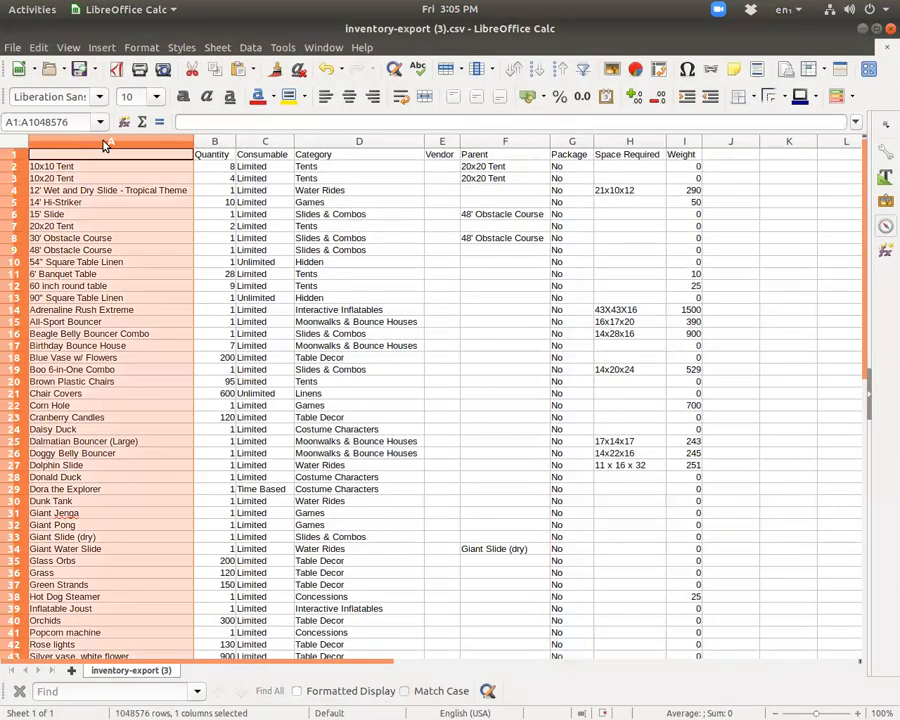
key(ctrl+c)
click(865, 32)
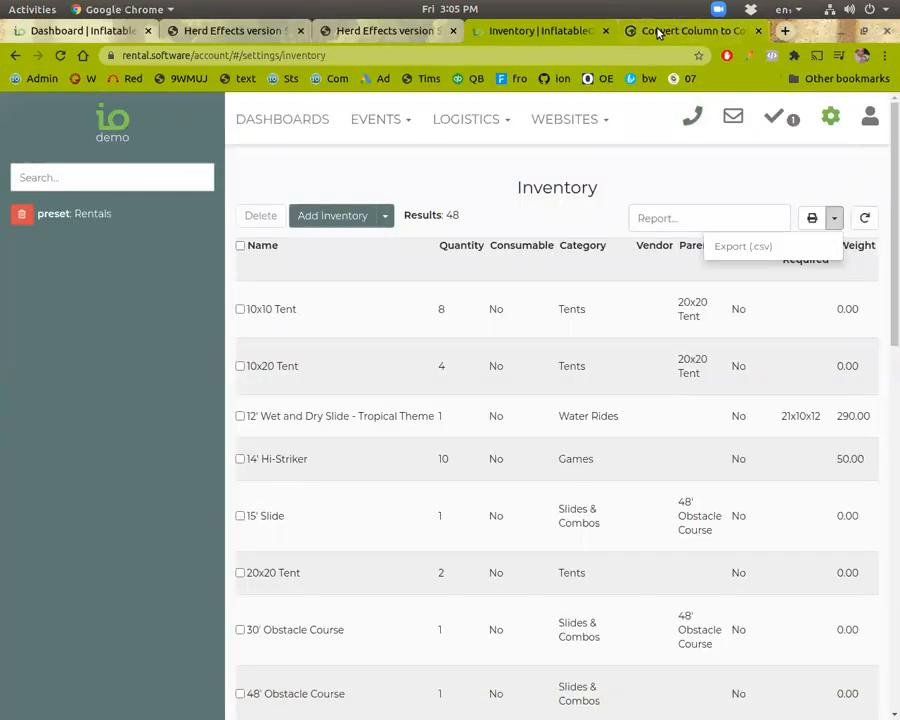
Step: Paste the item names into the Convert Column to Comma Separated List tool
click(660, 31)
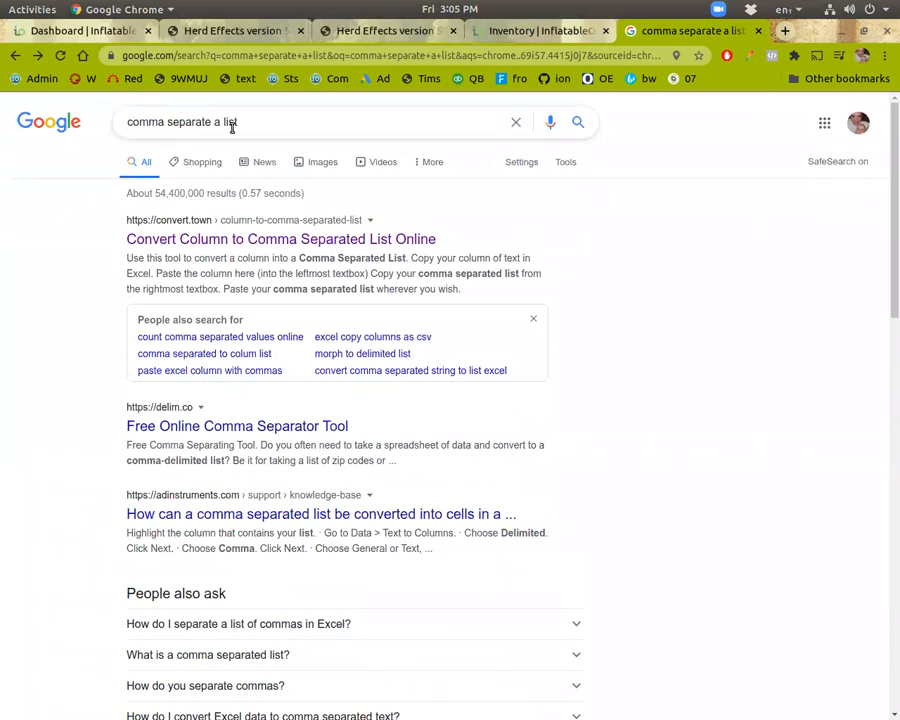
click(37, 55)
click(150, 253)
key(ctrl+v)
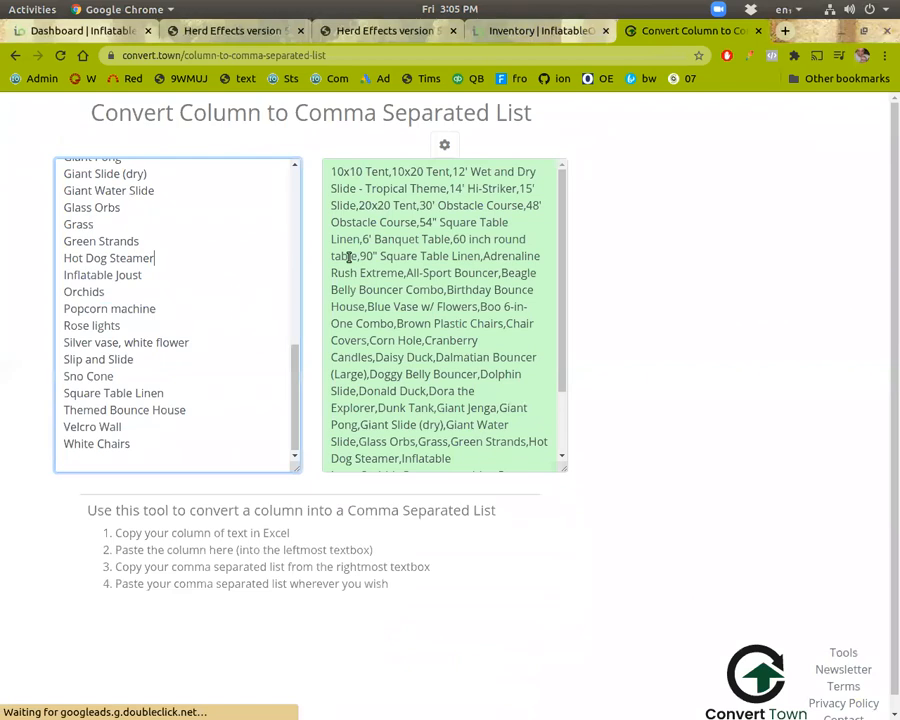
Step: Copy the converted comma-separated item list and paste it as the values of variable3
click(410, 253)
key(ctrl+a)
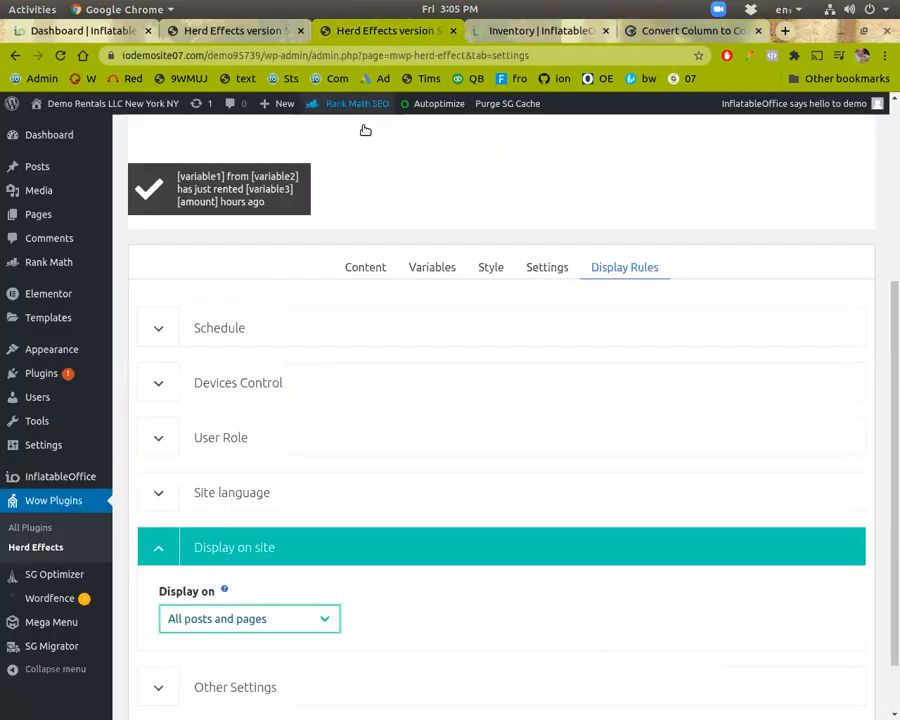
click(383, 30)
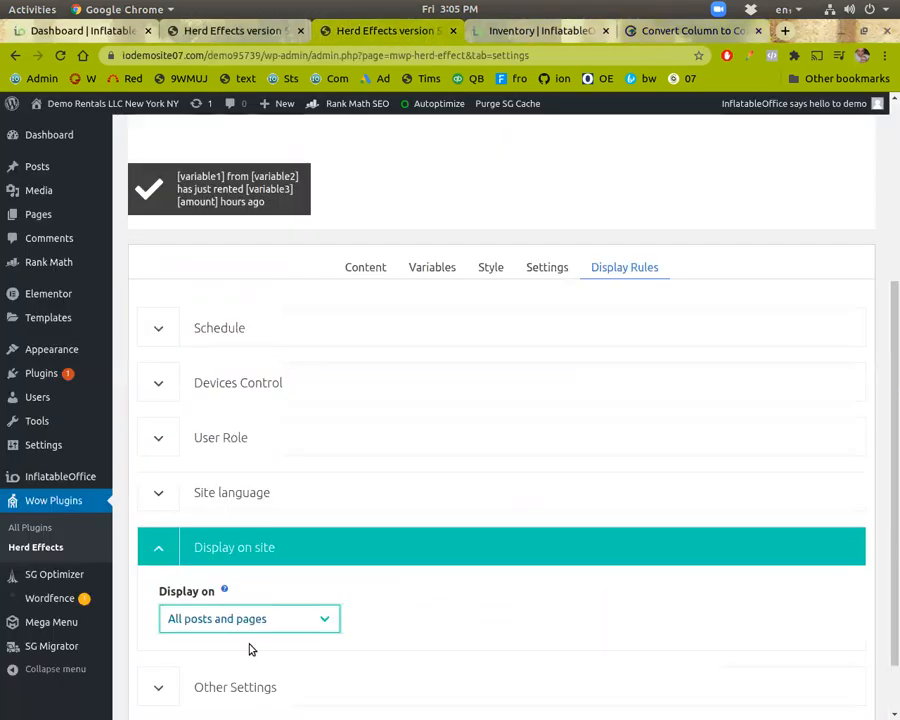
scroll(446, 268, down, 2)
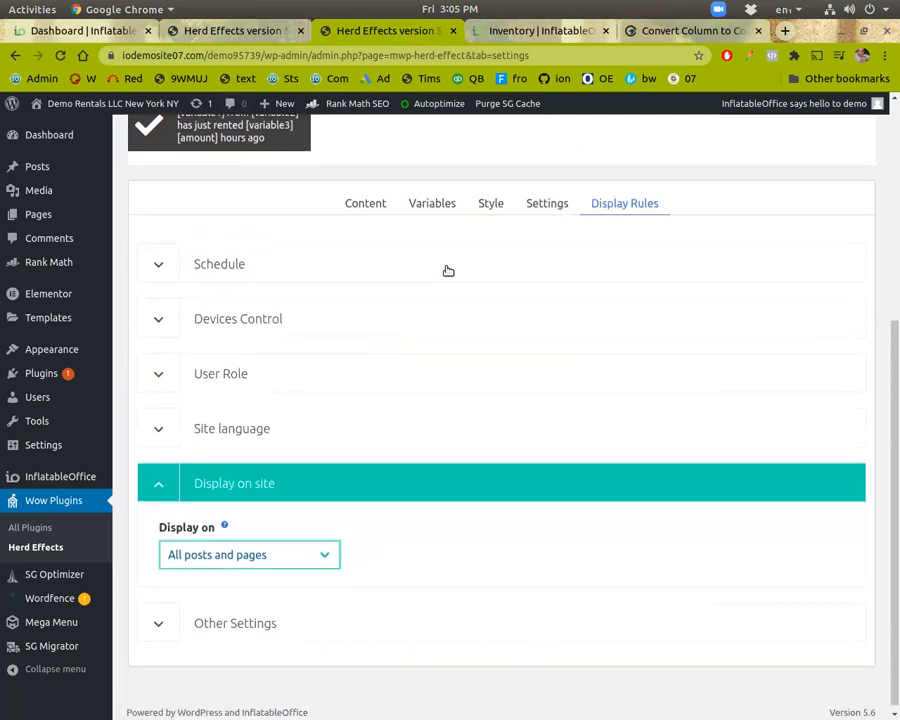
click(422, 197)
click(223, 507)
scroll(223, 507, down, 3)
click(278, 458)
key(ctrl+v)
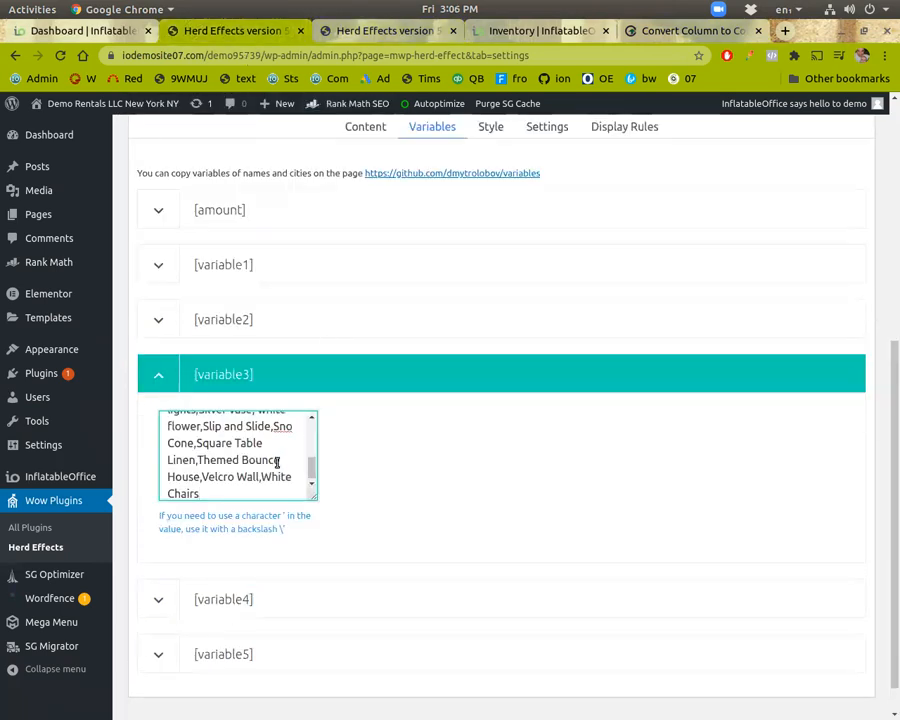
Step: Position the notification at the bottom left by enabling the Bottom and Left location offsets
scroll(278, 460, up, 5)
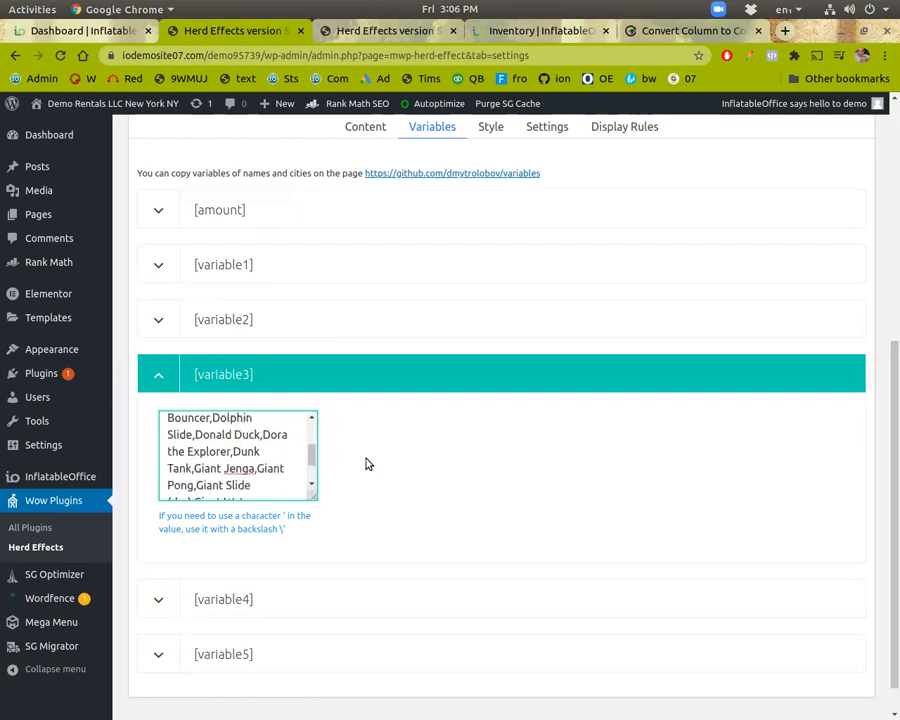
scroll(340, 495, up, 5)
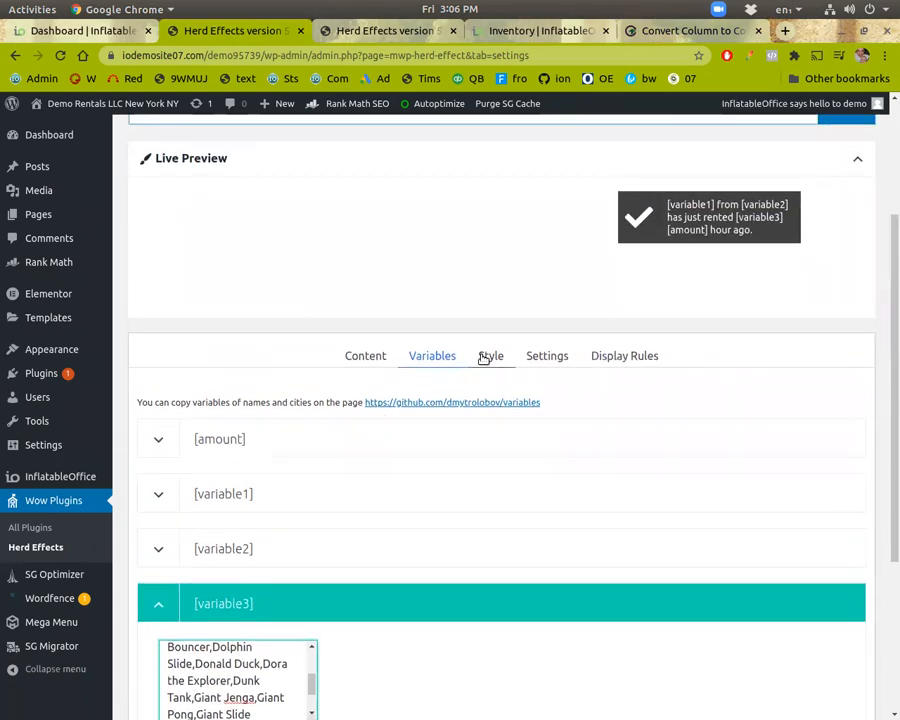
click(484, 359)
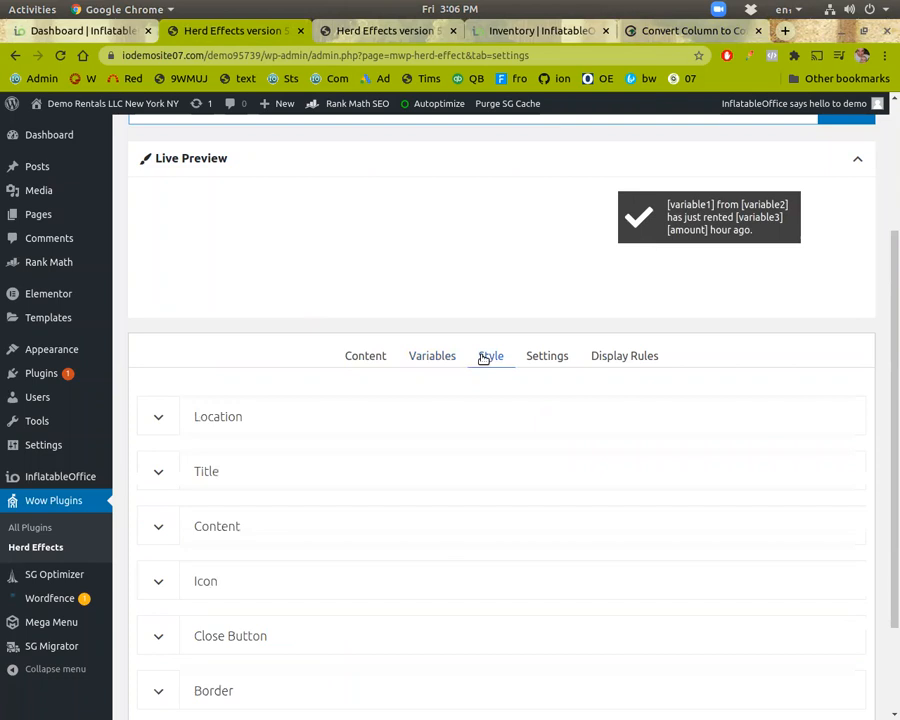
click(195, 413)
scroll(211, 432, down, 1)
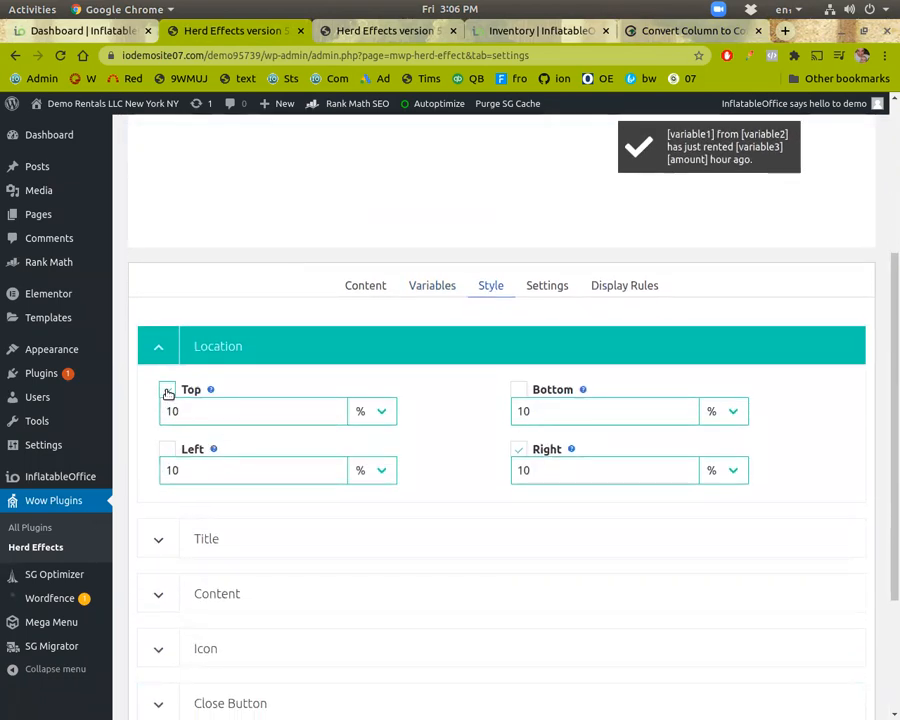
click(519, 389)
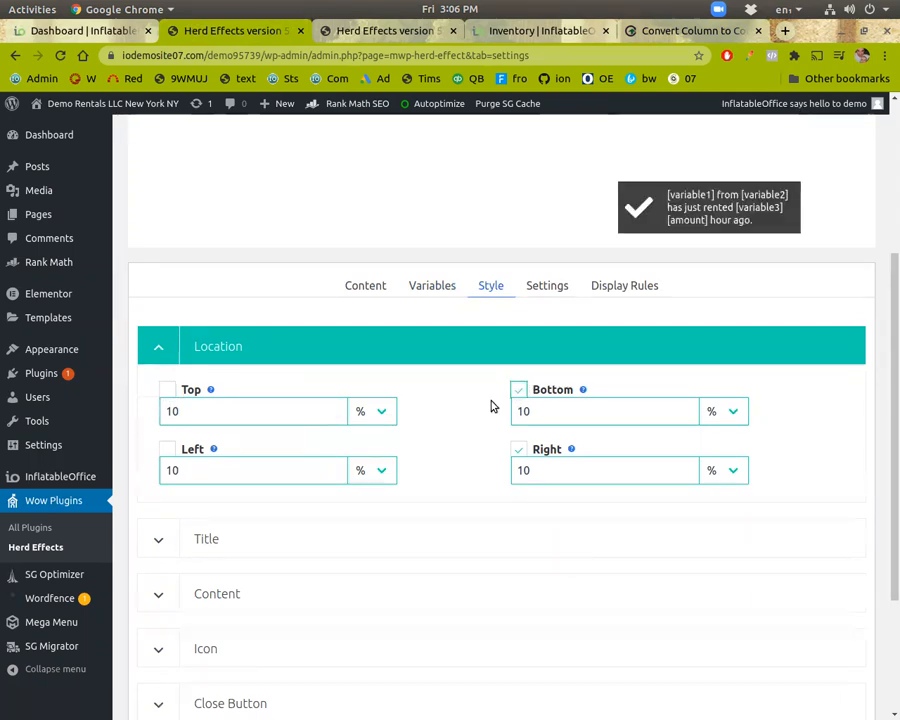
click(170, 449)
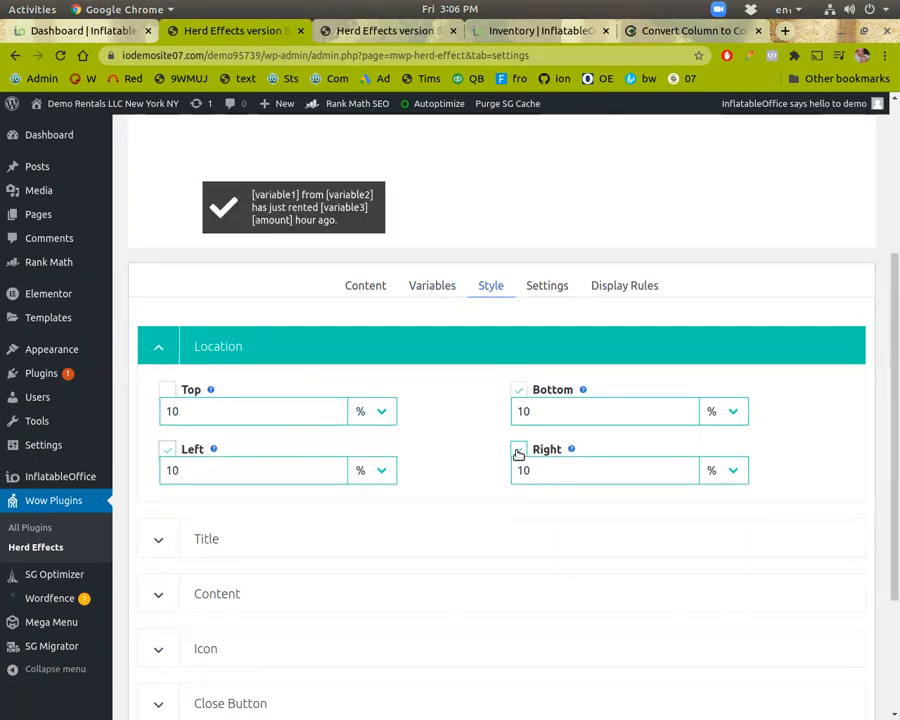
Step: Expand the Close Button style options to review them
scroll(251, 517, down, 4)
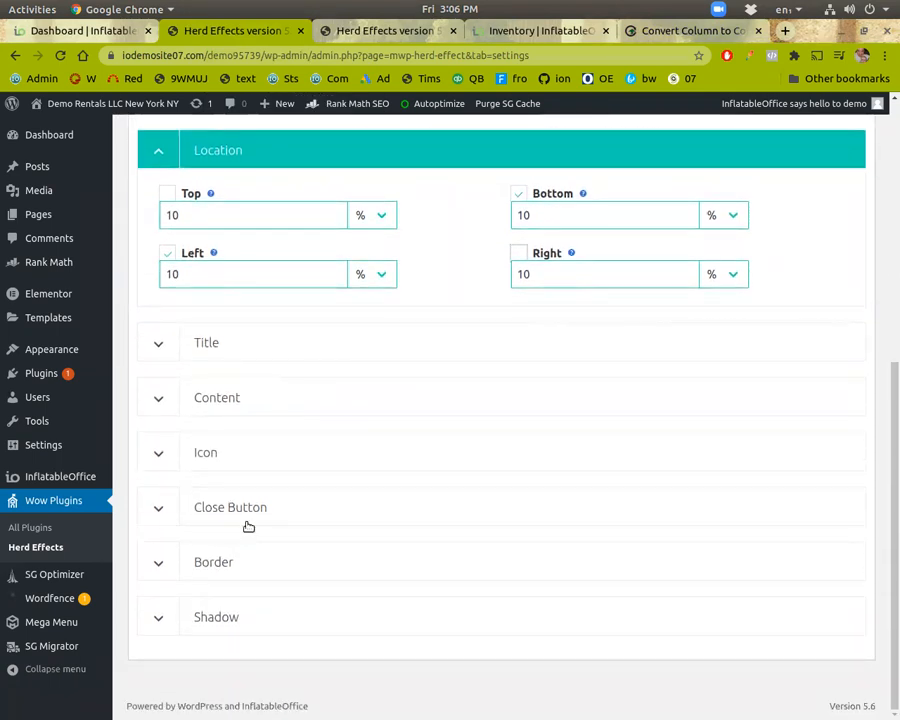
click(247, 521)
scroll(364, 456, up, 2)
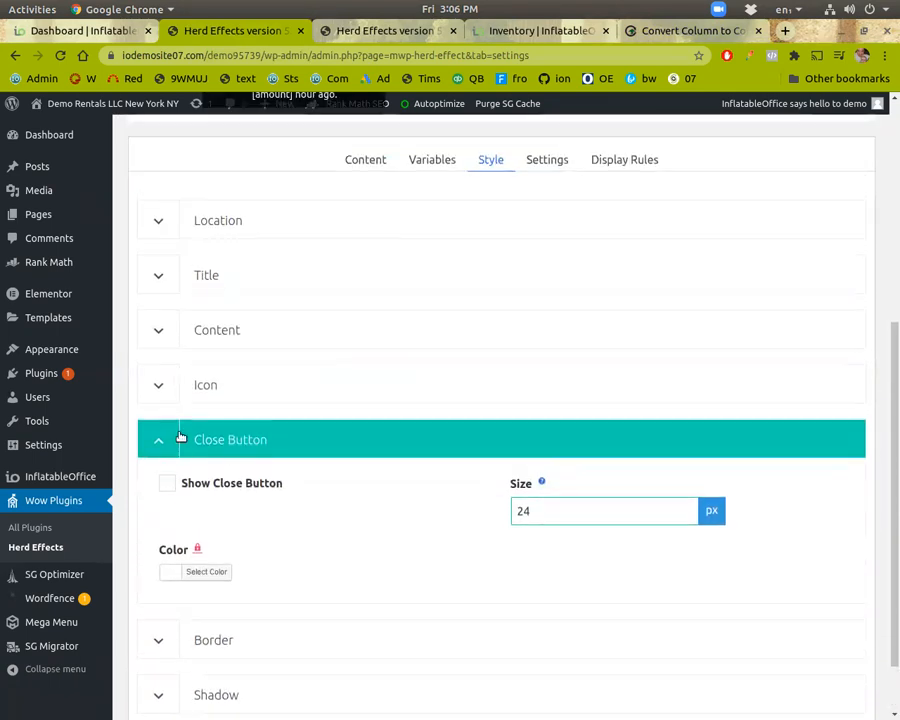
scroll(270, 400, up, 4)
Step: Under Show notification settings, set Number of notifications to 1 and Show every to 30 seconds
click(540, 372)
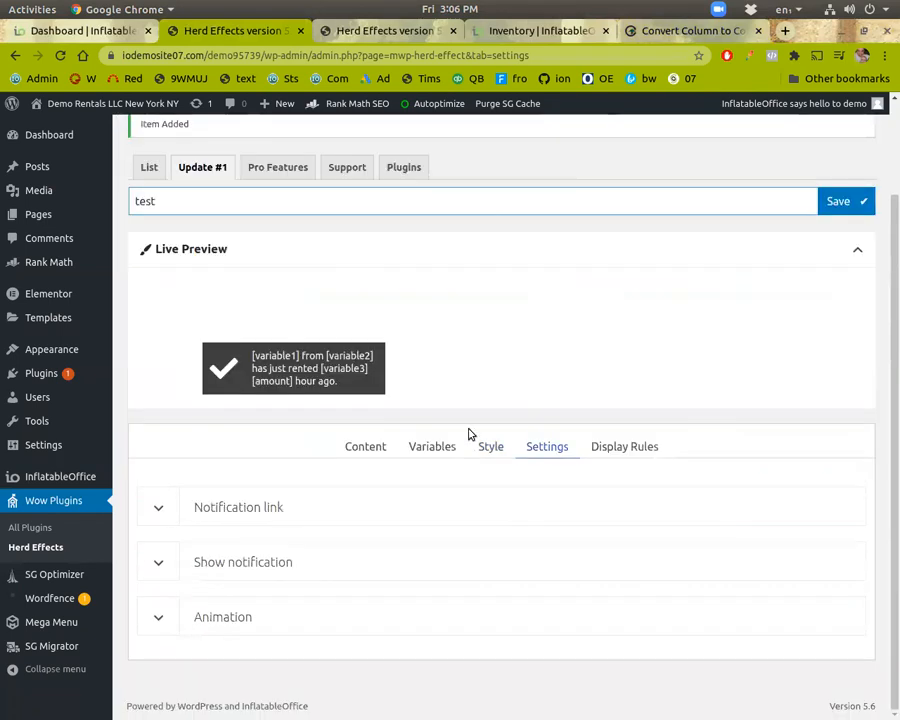
click(278, 556)
scroll(276, 550, down, 1)
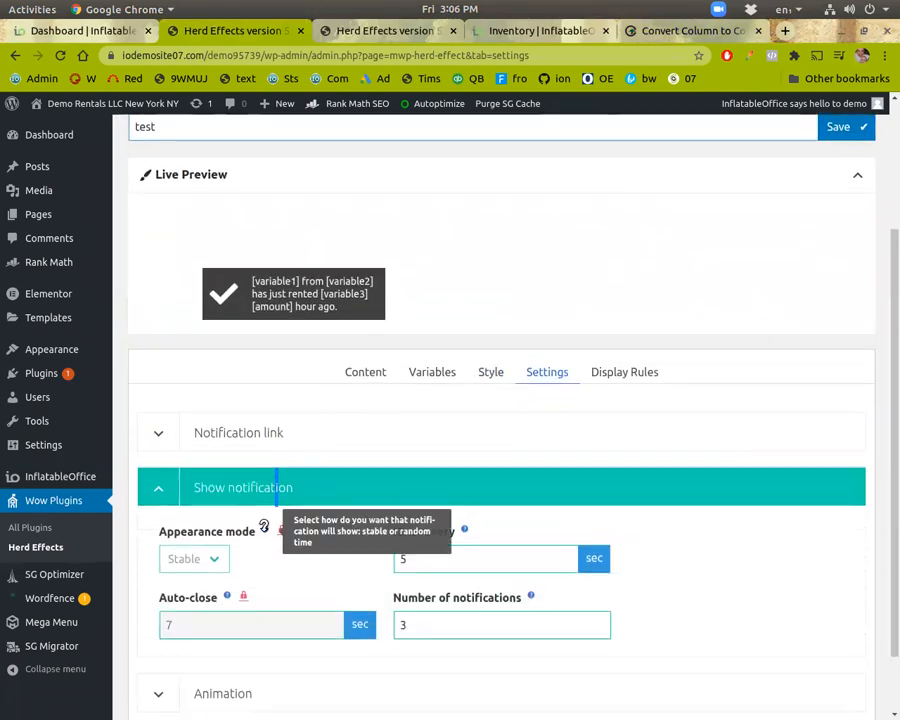
scroll(400, 558, down, 1)
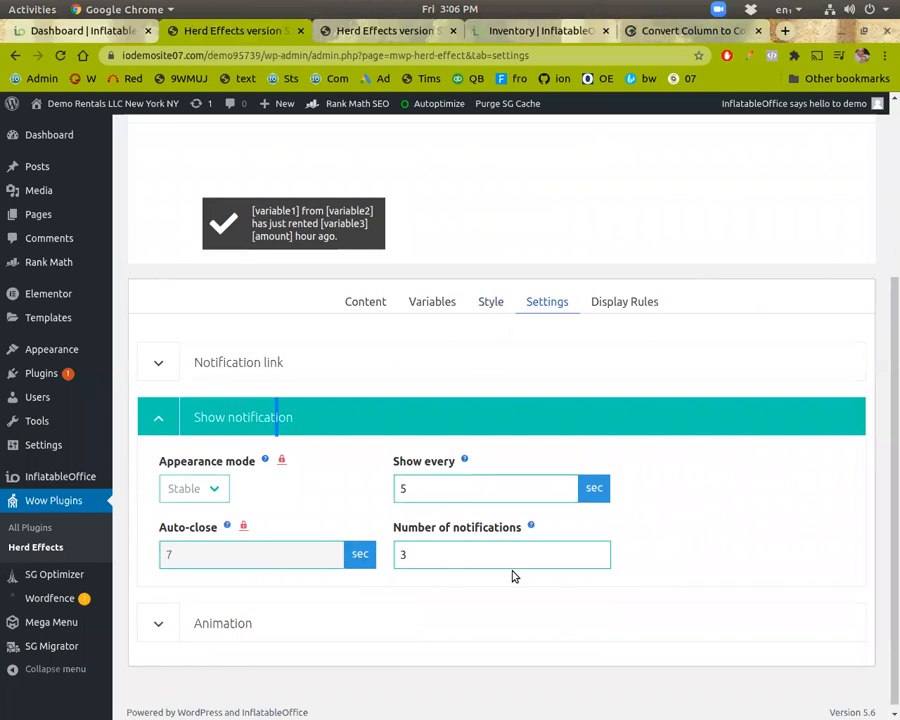
click(599, 561)
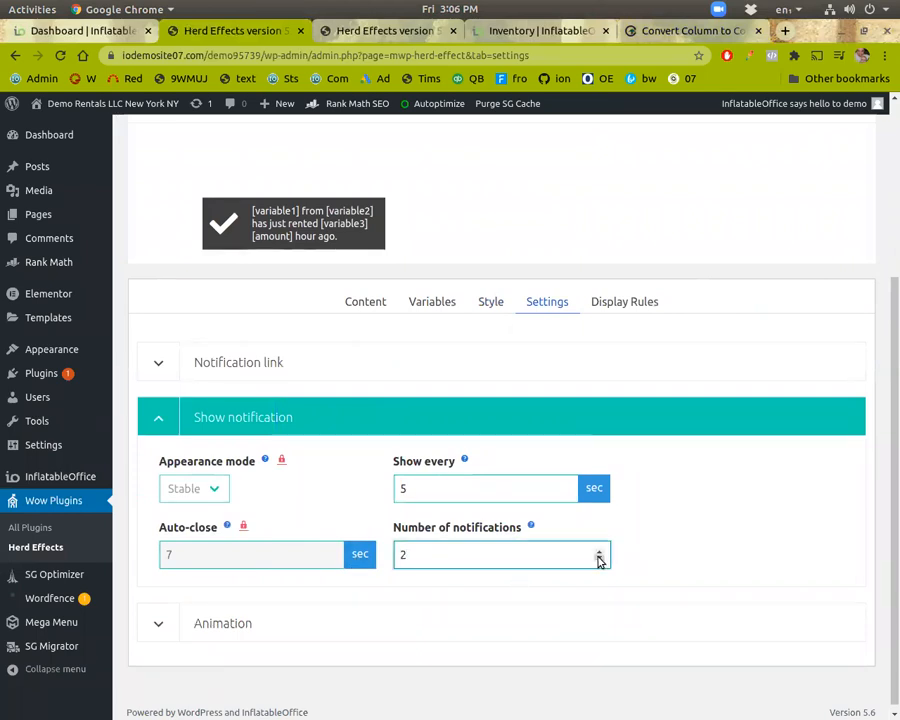
click(599, 561)
click(520, 485)
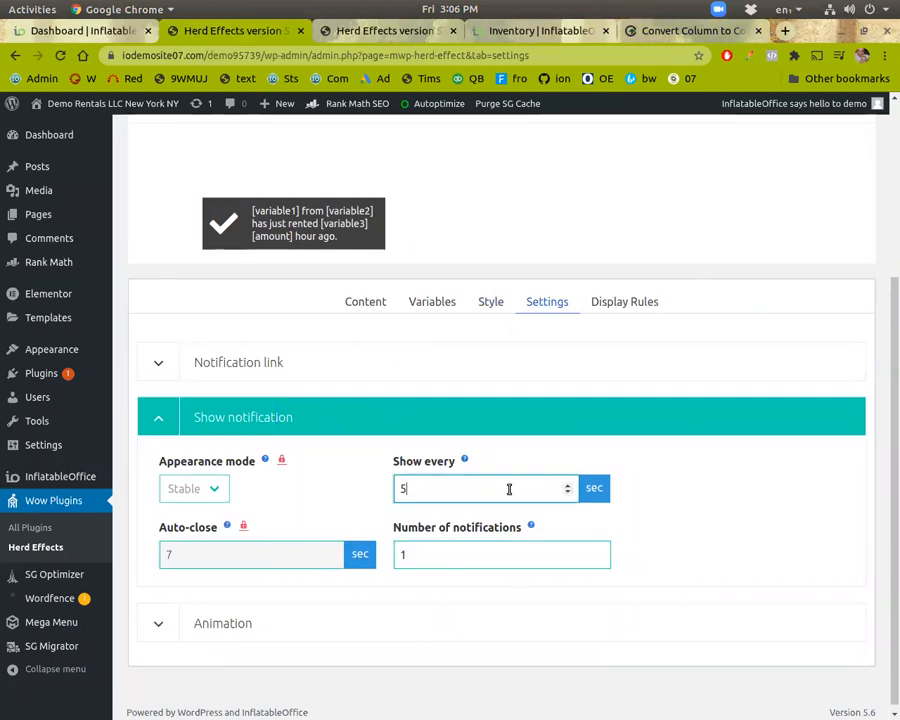
key(BackSpace)
text(30)
Step: Review the display rules and set Display on to Where shortcode is inserted
scroll(548, 566, down, 1)
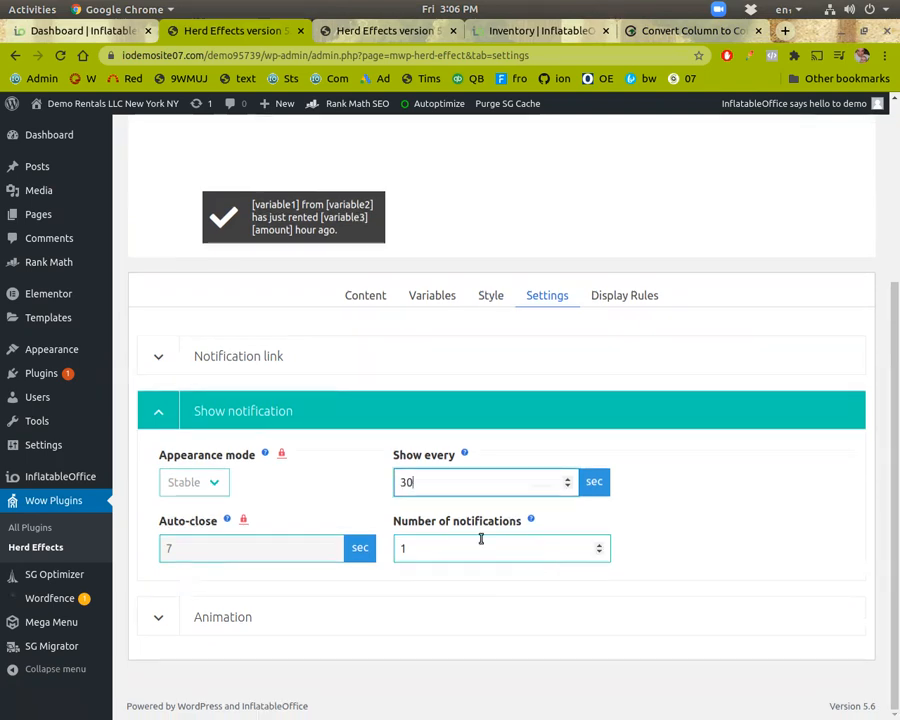
click(609, 298)
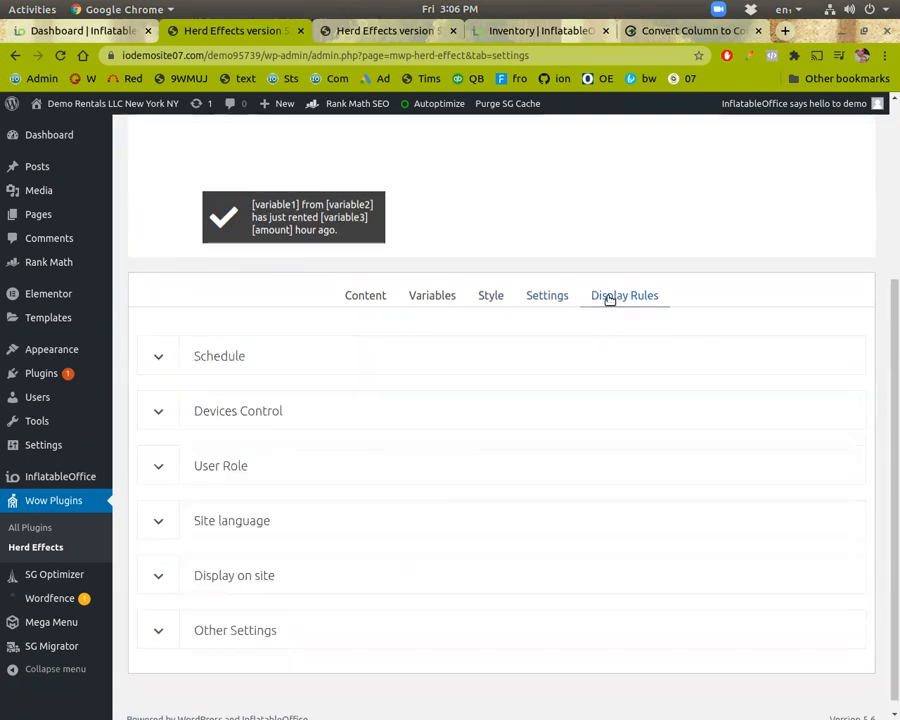
click(262, 355)
mouse_move(253, 393)
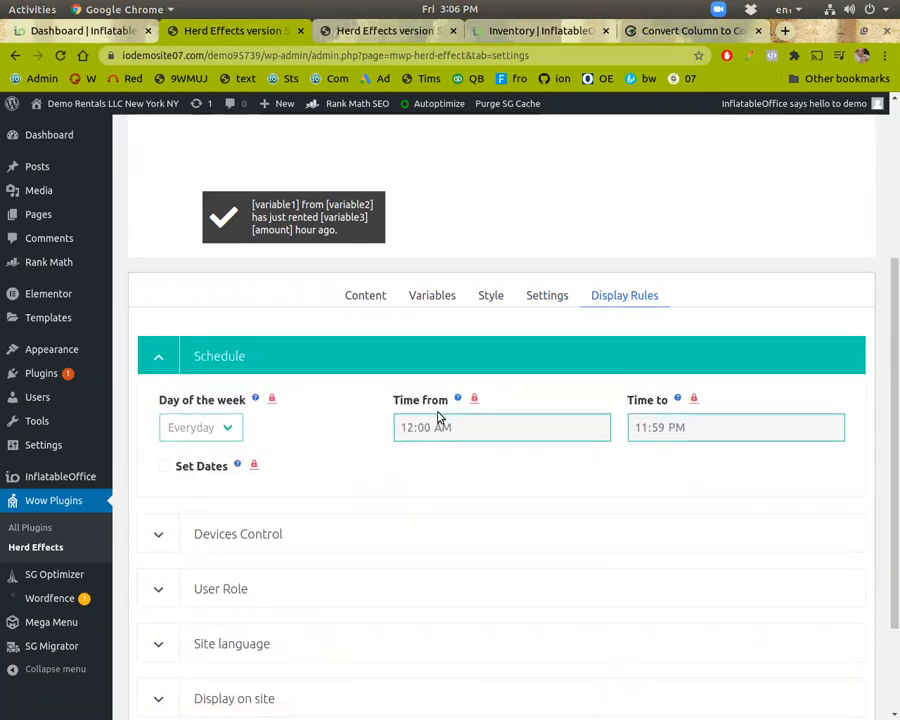
scroll(289, 452, down, 3)
click(254, 400)
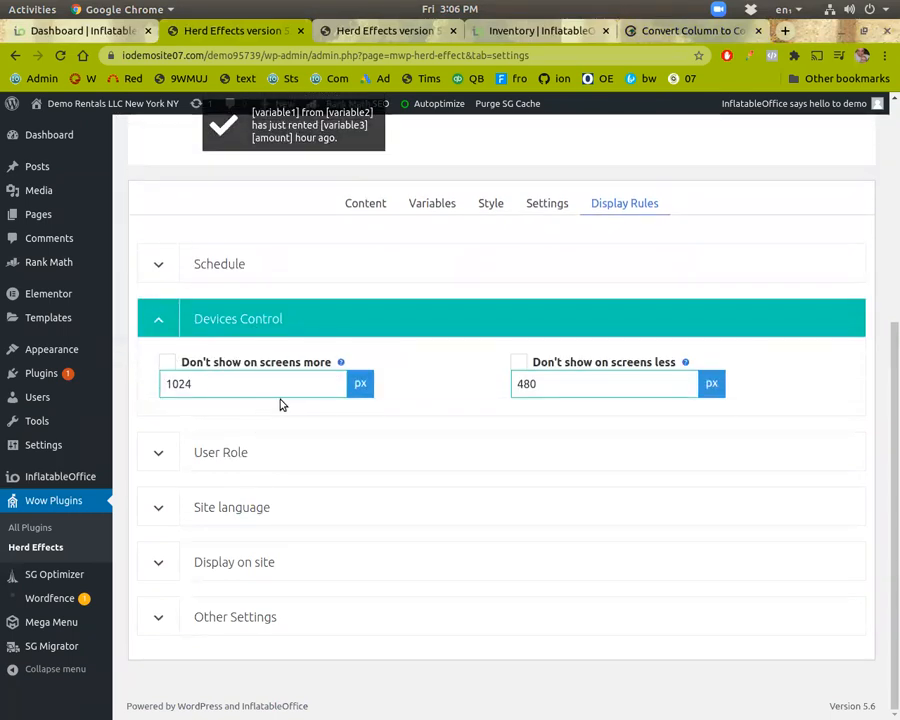
click(262, 512)
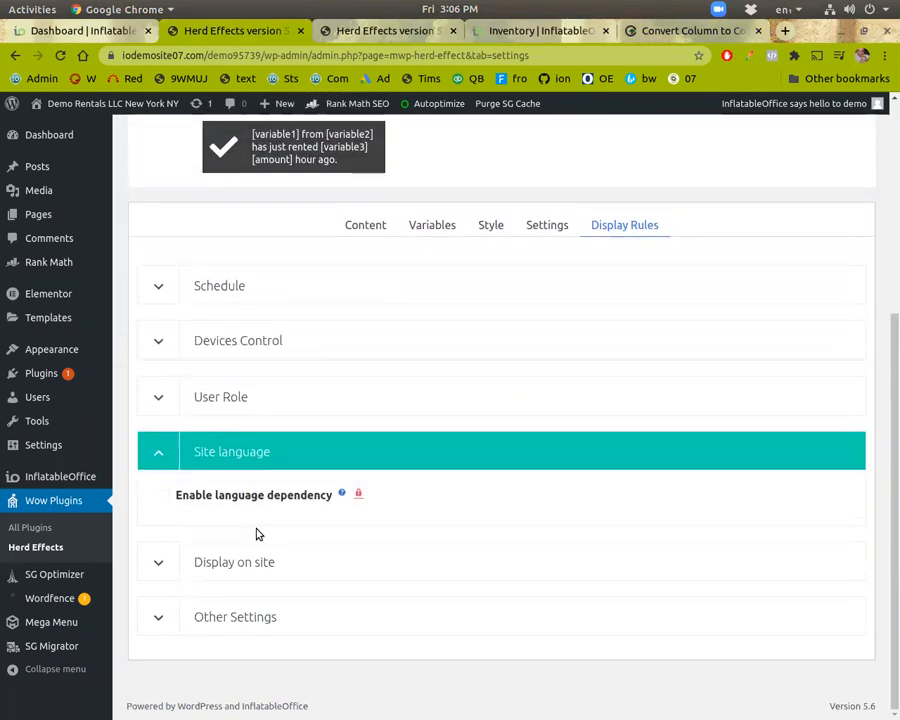
click(250, 568)
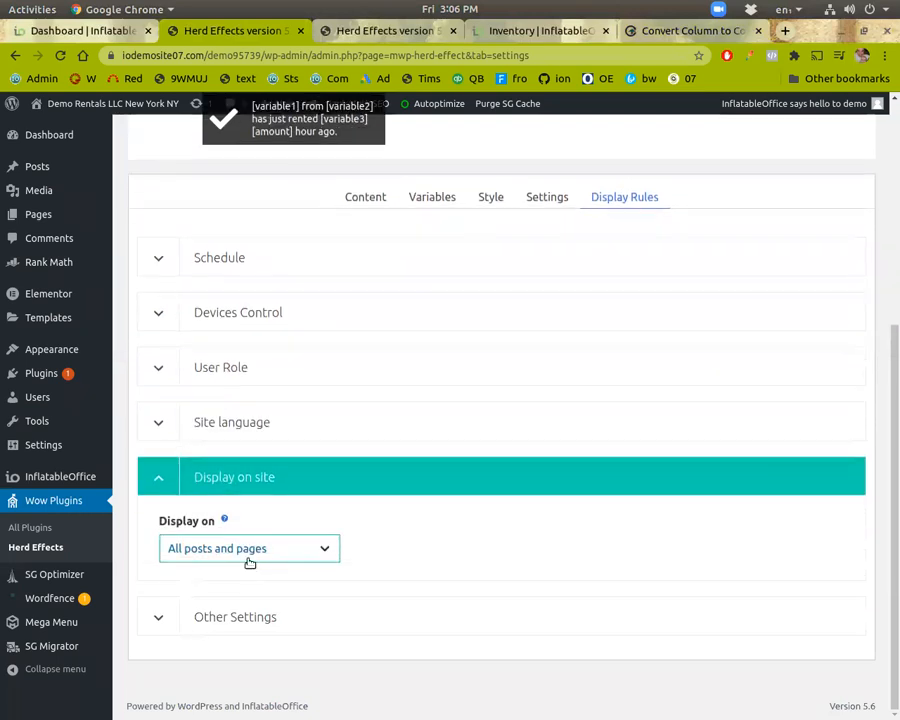
click(245, 549)
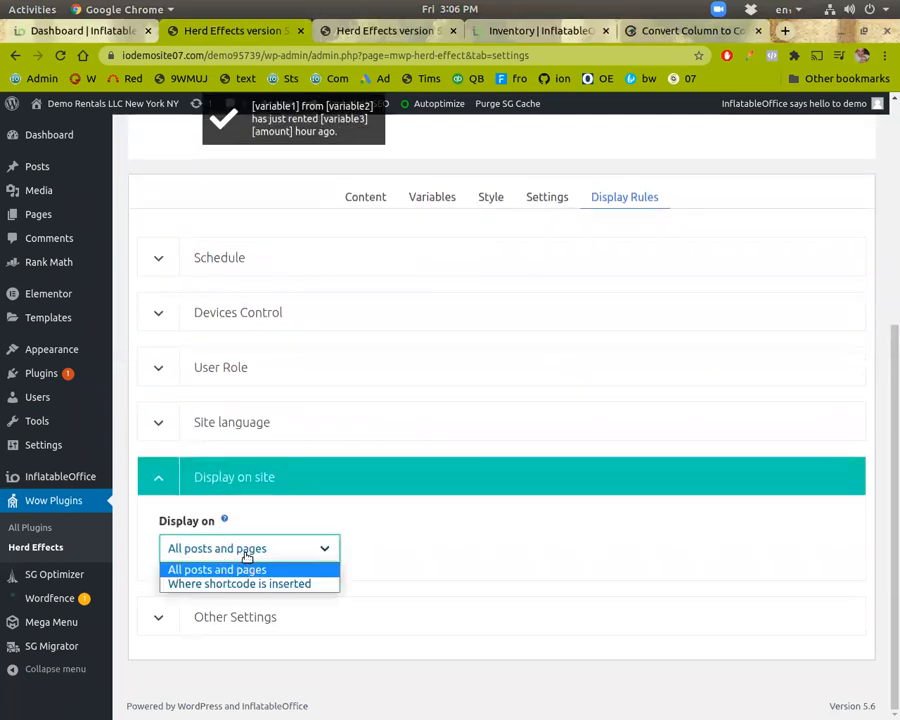
click(266, 585)
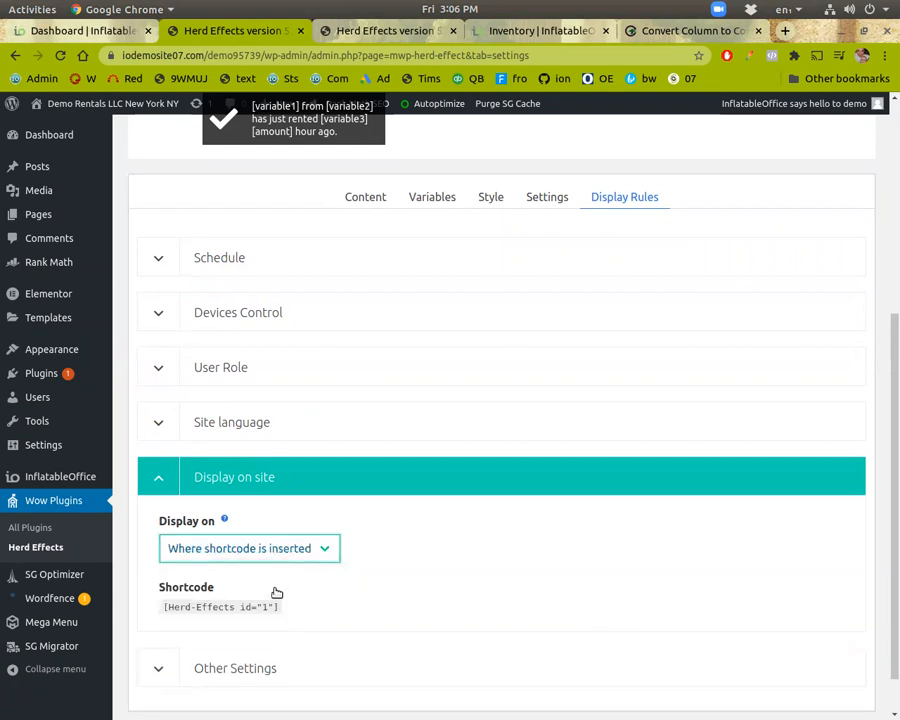
Step: Select the notification's shortcode text
drag(287, 607, 310, 614)
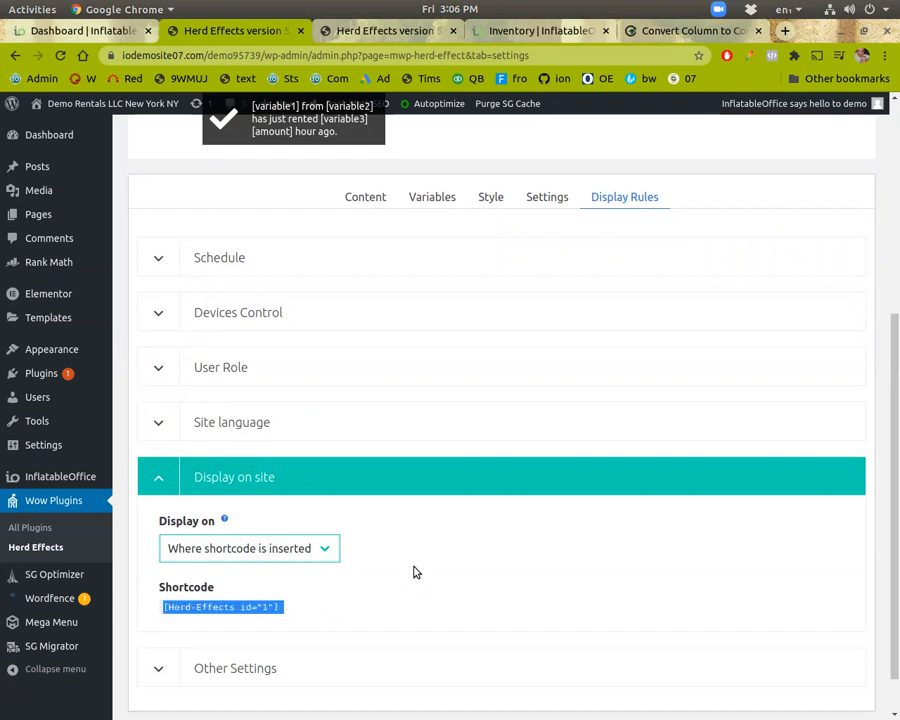
click(497, 32)
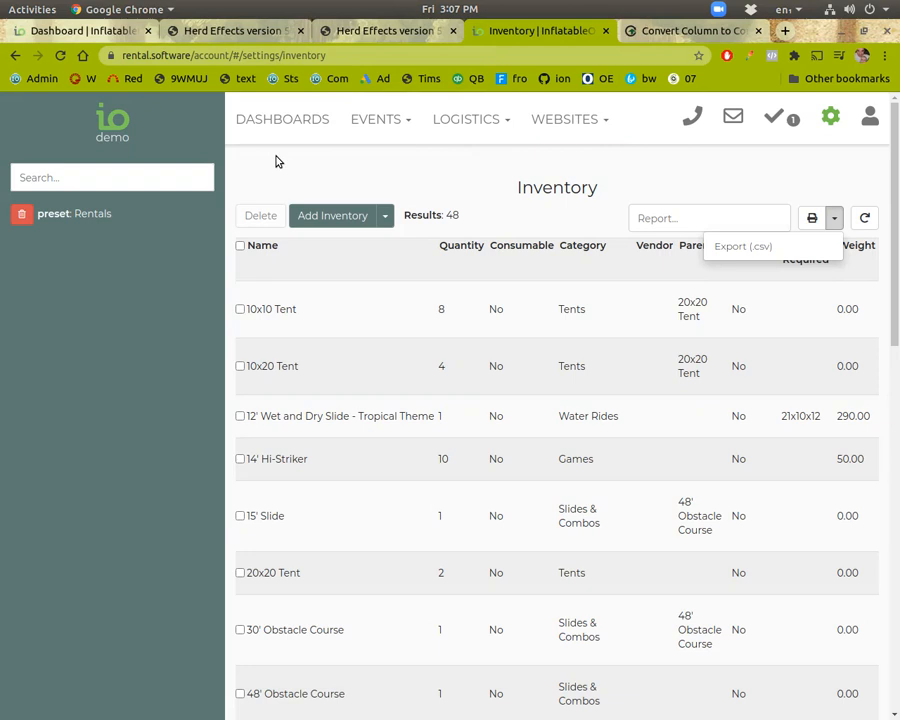
click(212, 30)
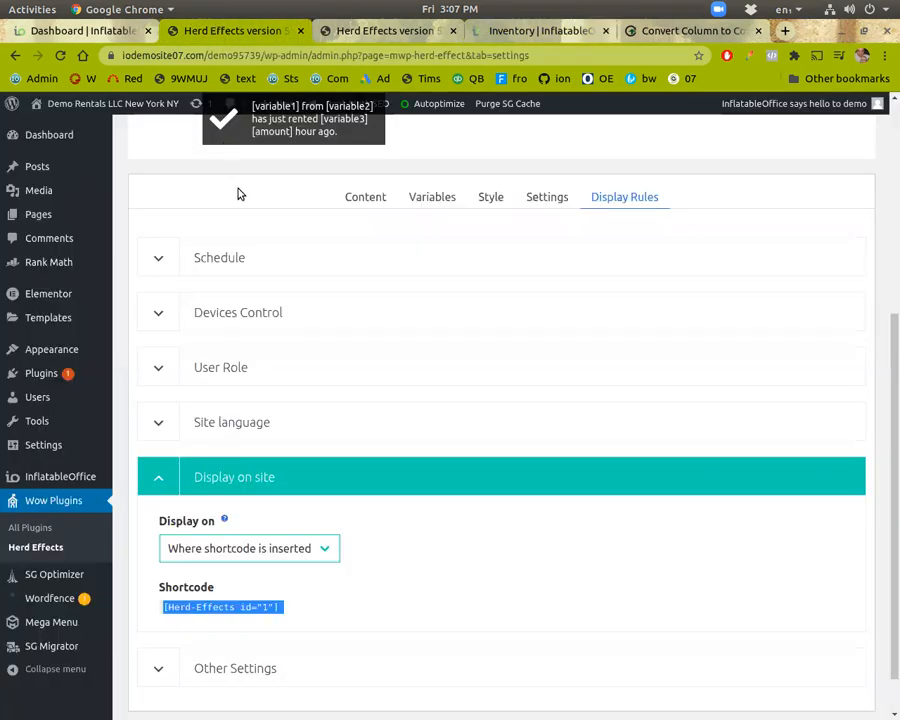